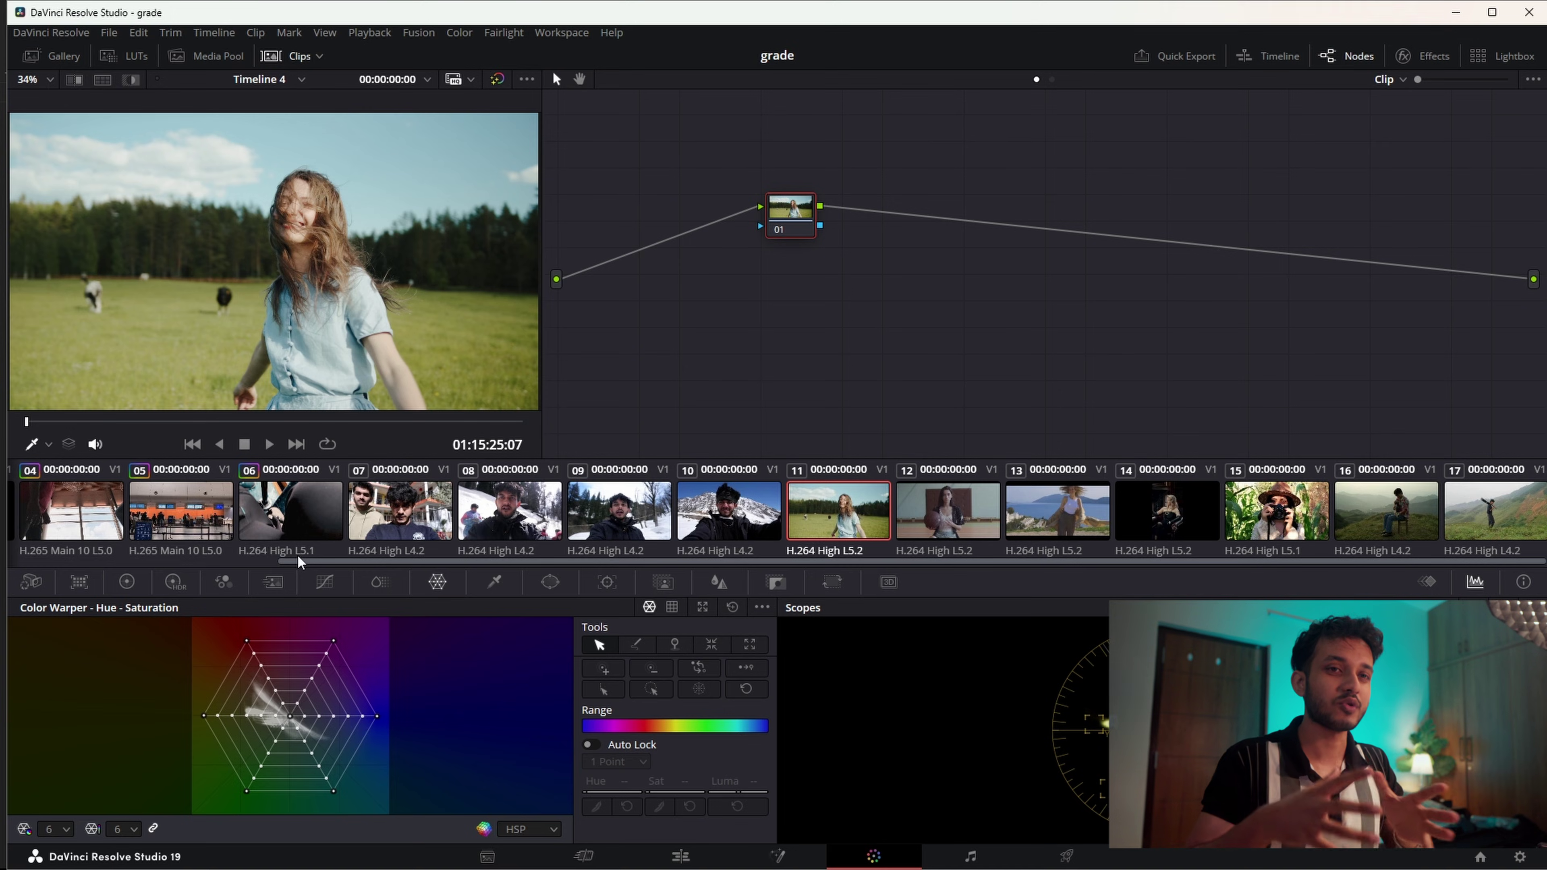
Step: Push Gain toward orange (1.00/1.25/0.95/0.78) and Lift toward teal (0.00/-0.07/0.01/0.07) in the Color Wheels
{"action": "left_click", "coordinate": [126, 582]}
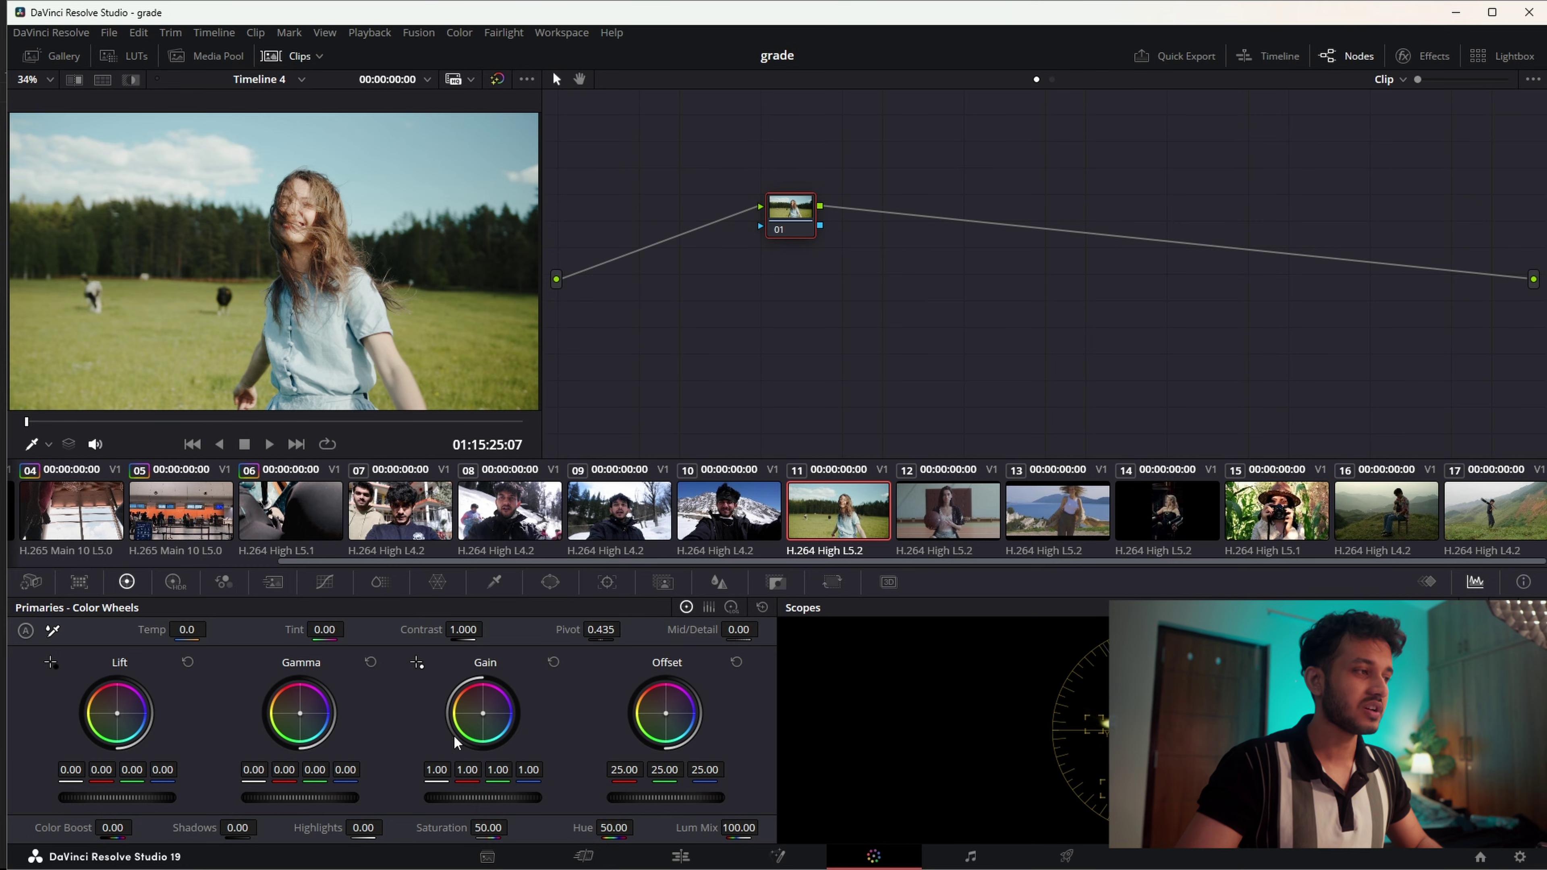
{"action": "left_click_drag", "start_coordinate": [483, 713], "coordinate": [480, 709]}
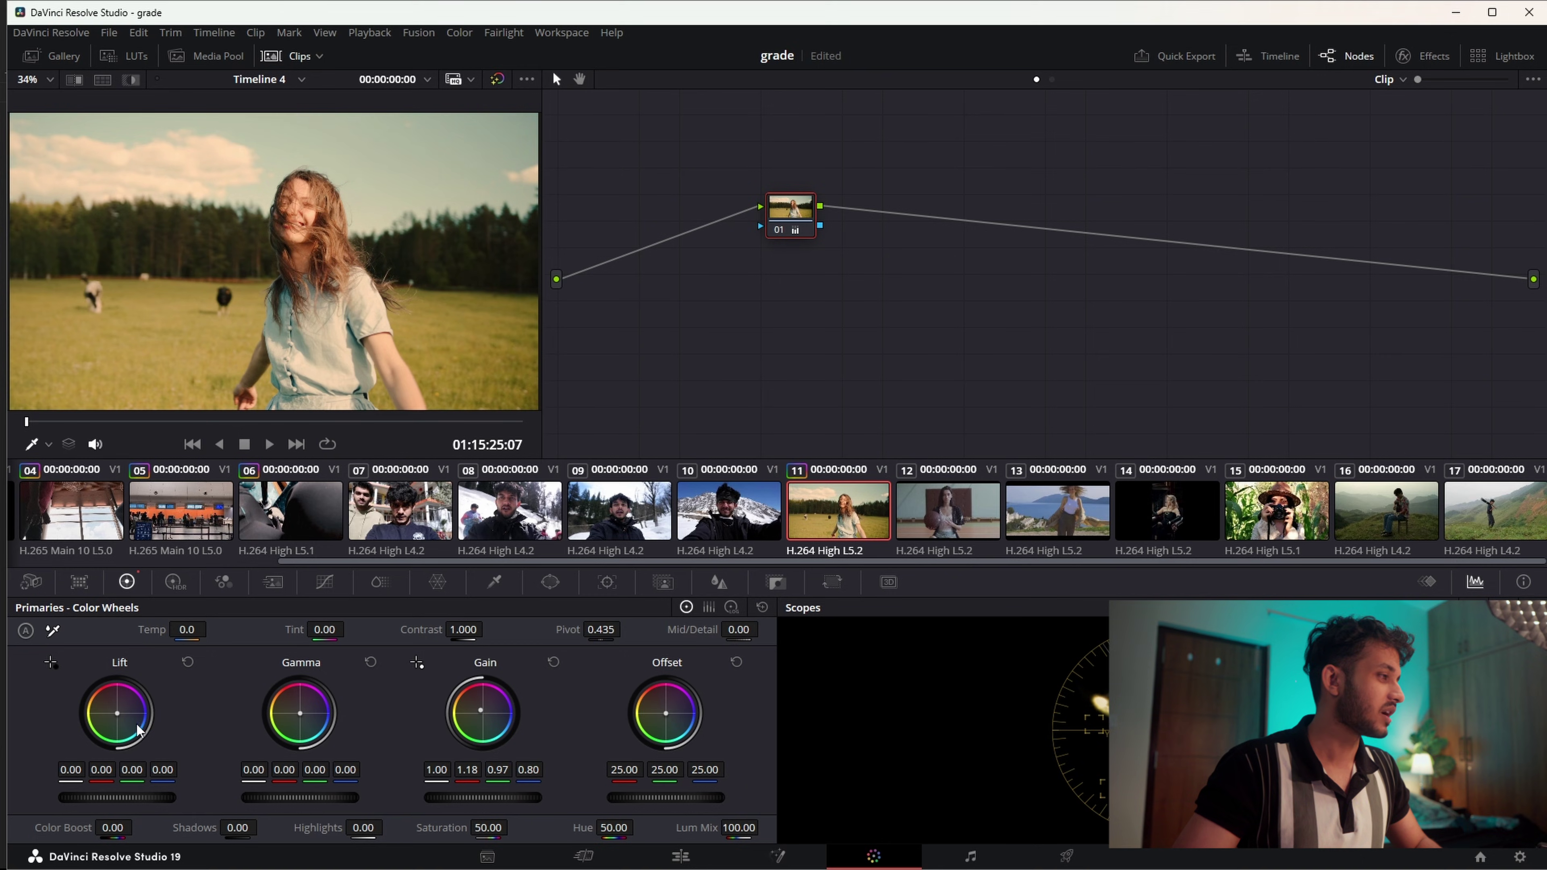
{"action": "left_click_drag", "start_coordinate": [118, 713], "coordinate": [119, 714]}
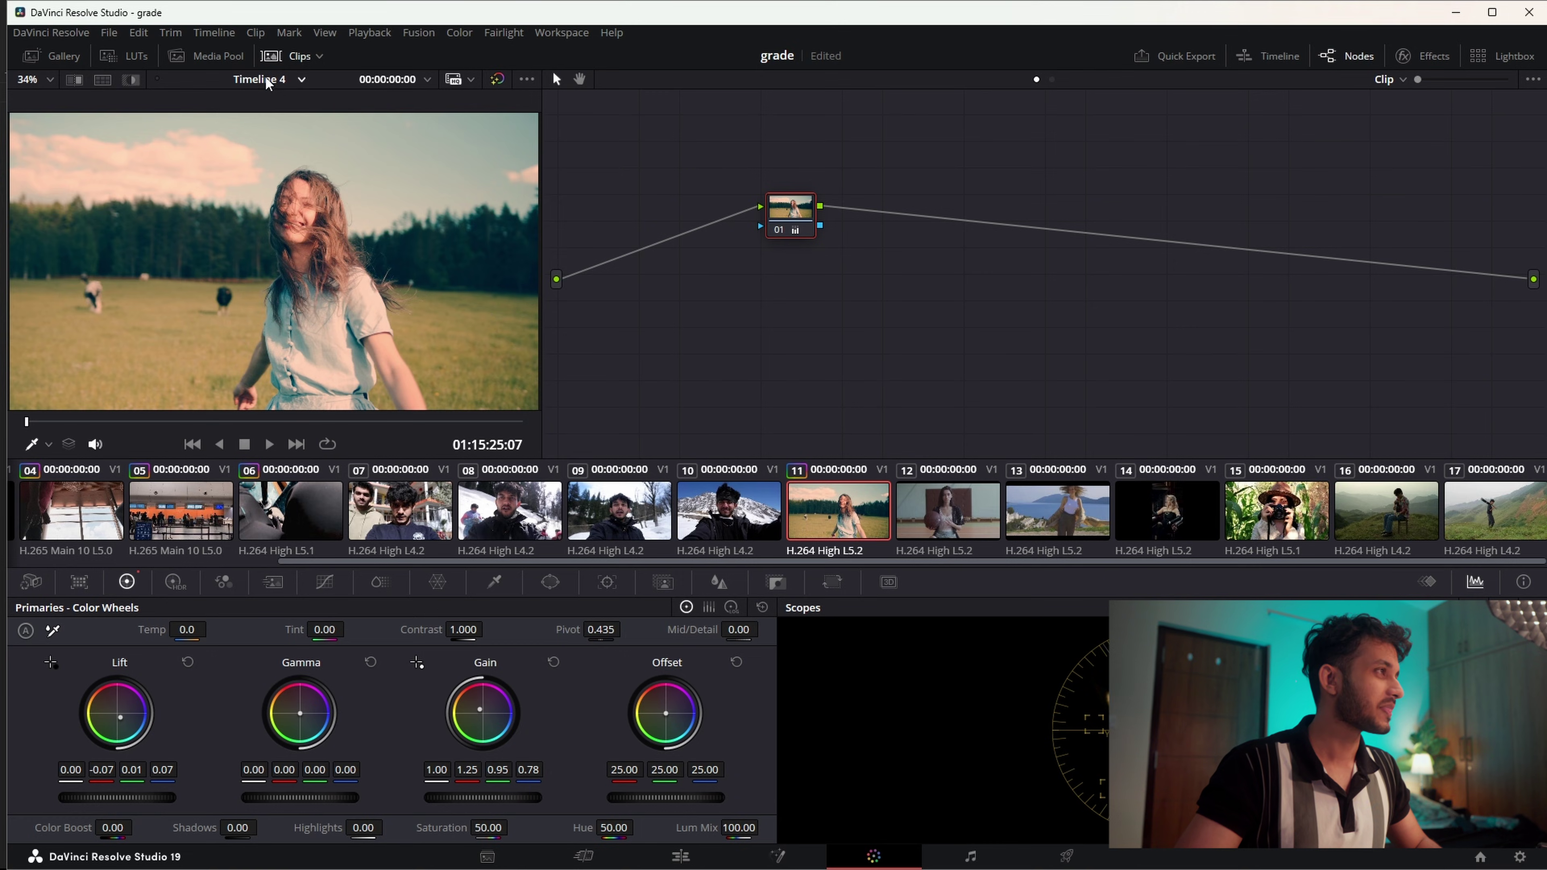
Step: Enlarge the viewer, toggle bypass to compare grades, and leave the field clip ungraded with thumbnails shown
{"action": "left_click", "coordinate": [294, 60]}
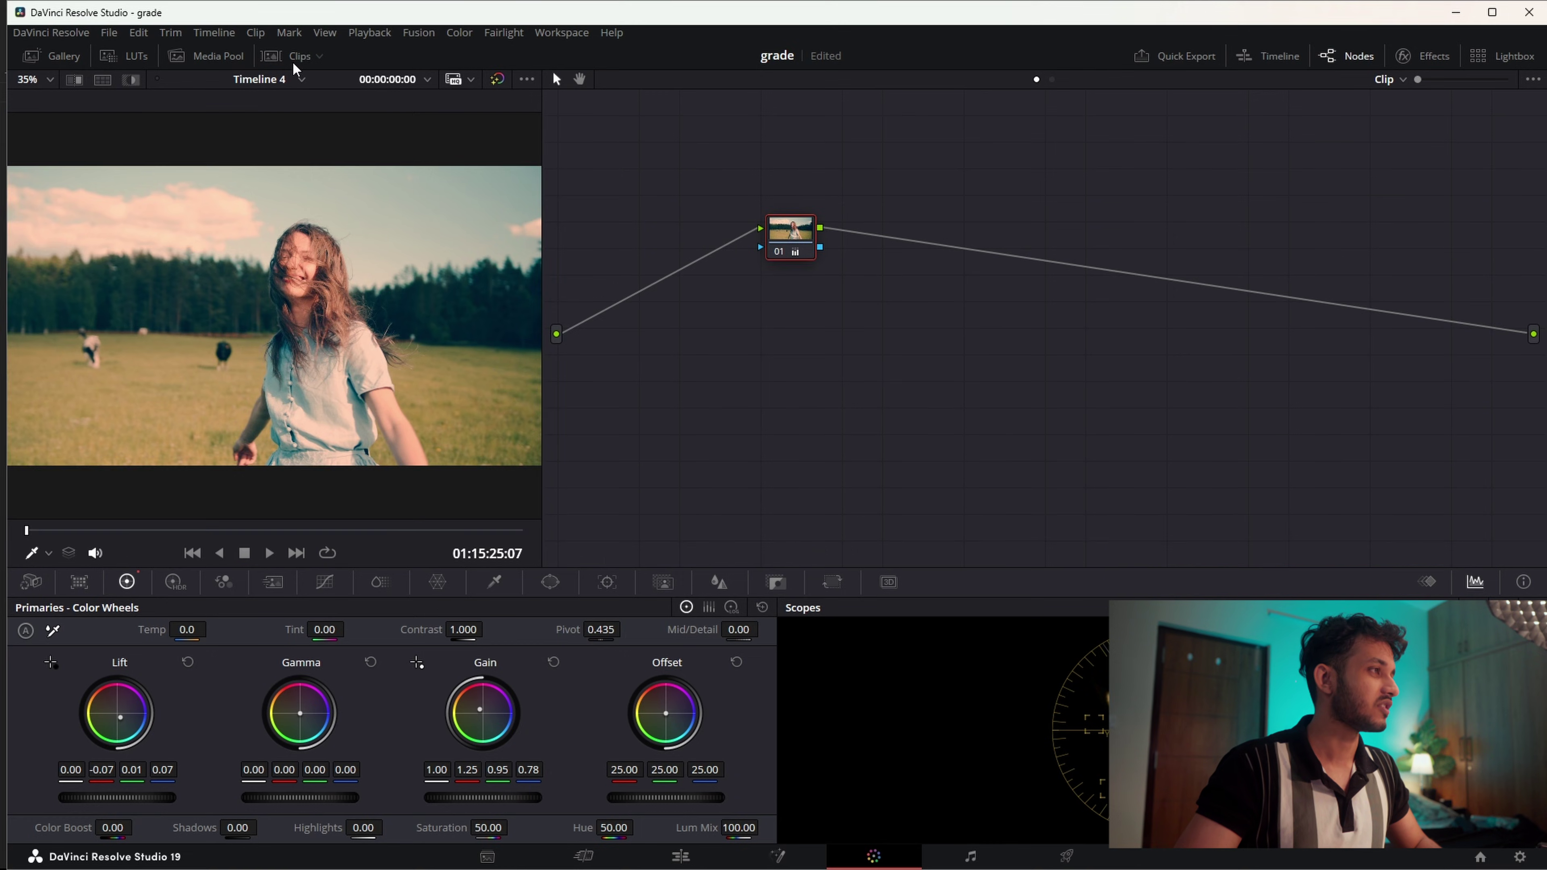
{"action": "left_click_drag", "start_coordinate": [541, 337], "coordinate": [736, 332]}
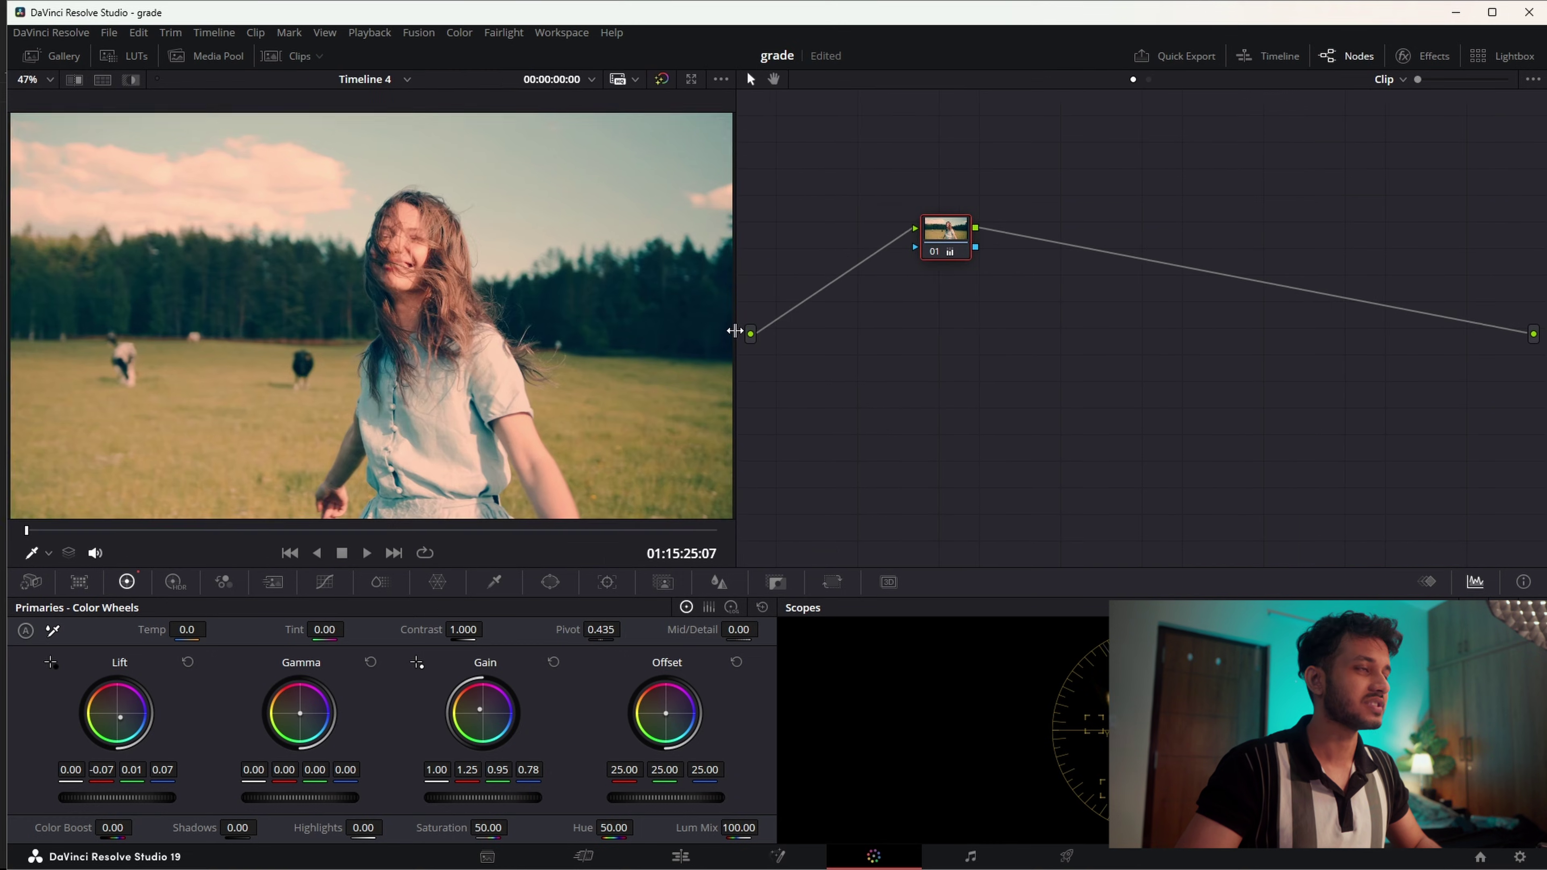
{"action": "left_click", "coordinate": [668, 81]}
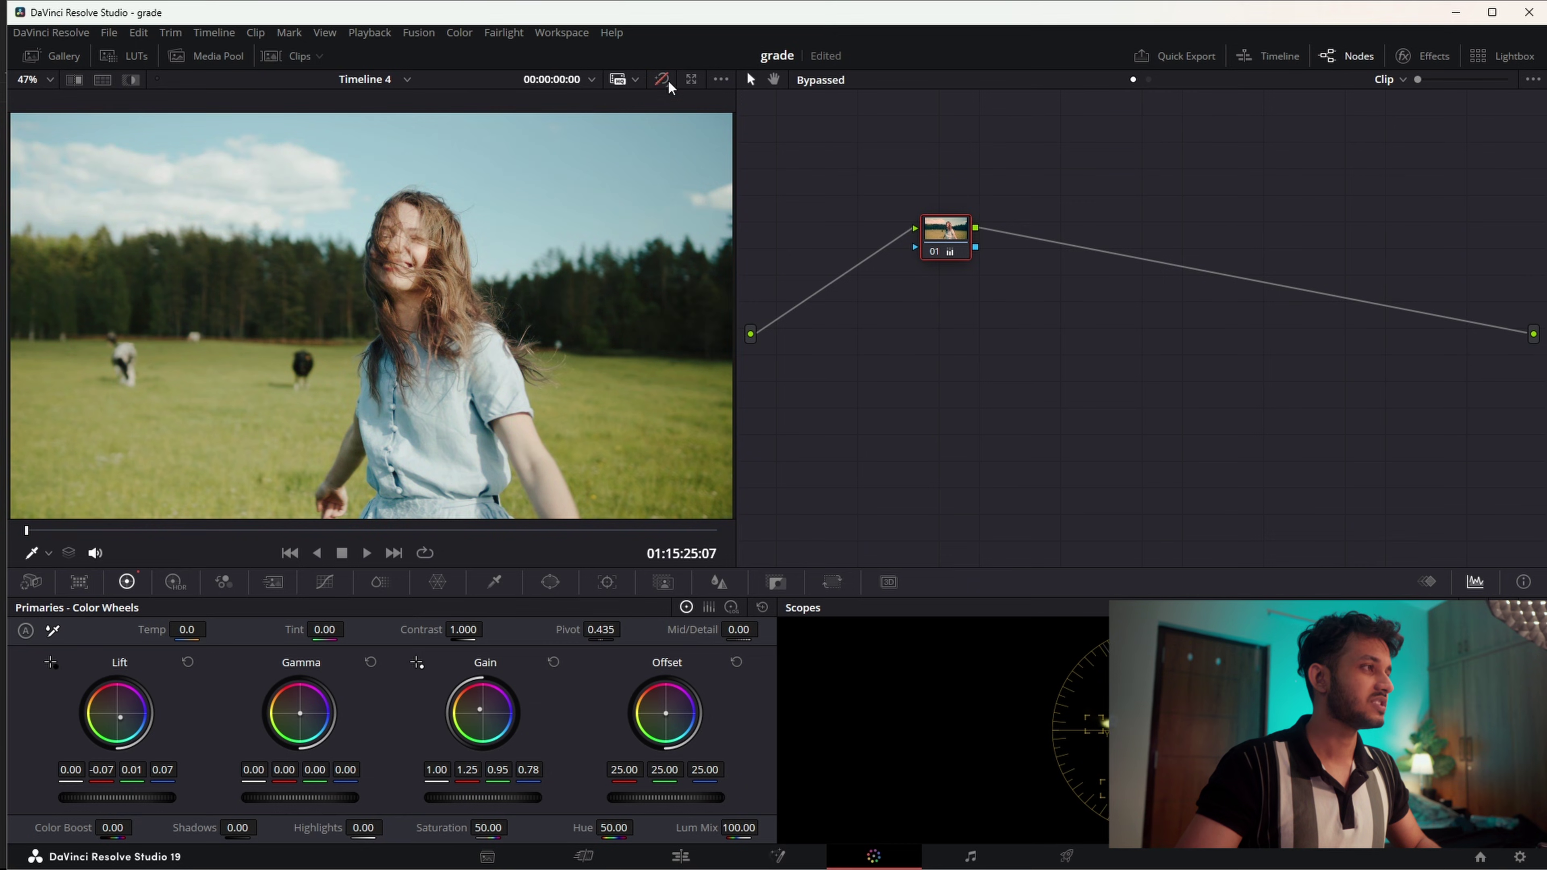
{"action": "left_click", "coordinate": [667, 80]}
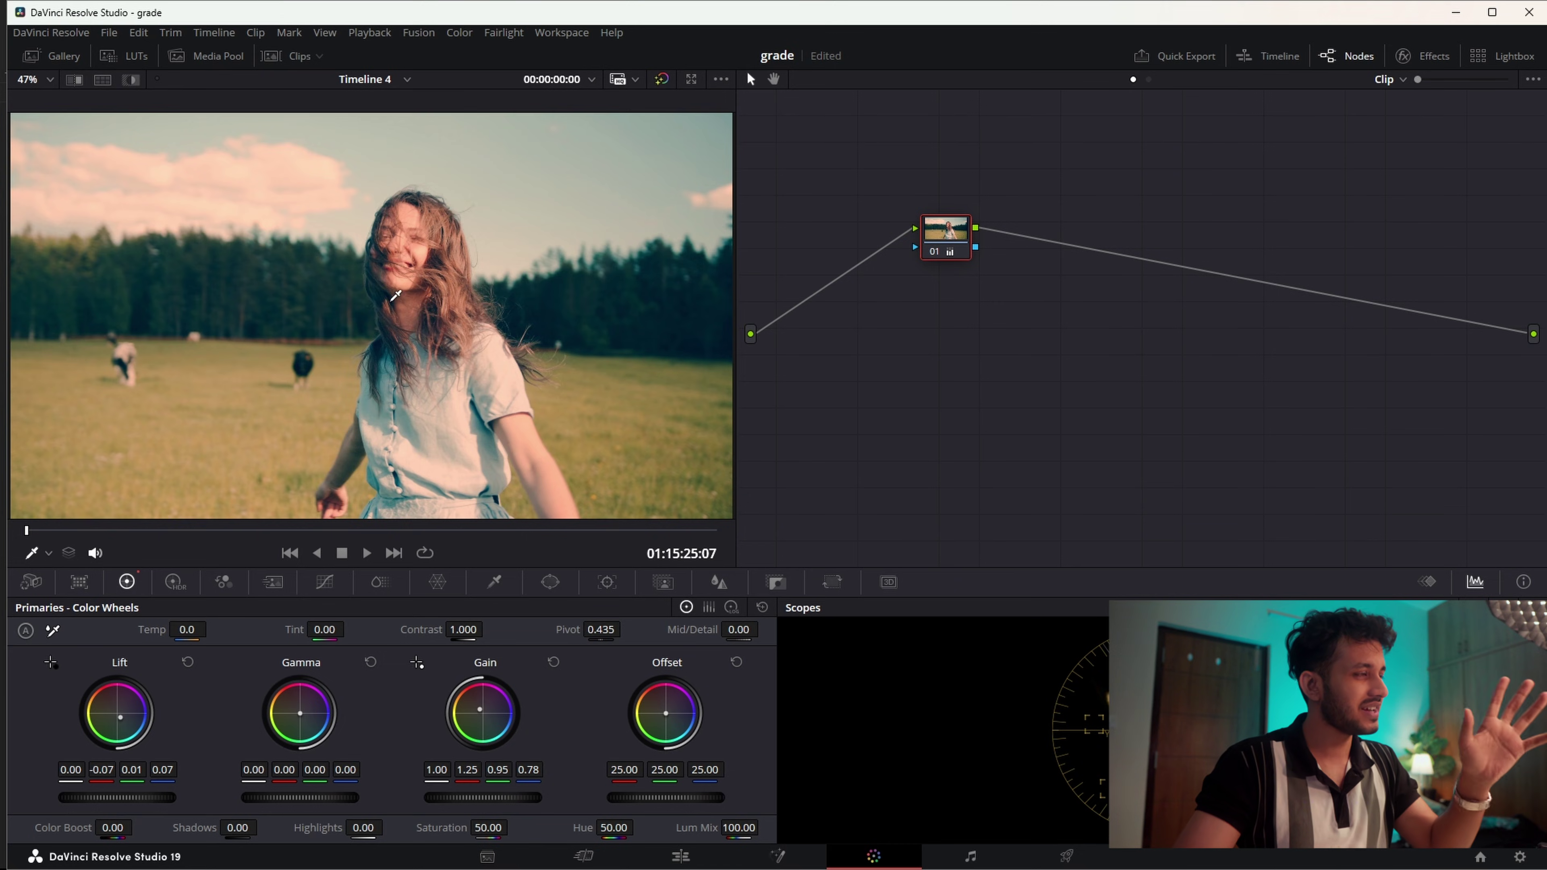
{"action": "left_click", "coordinate": [662, 79]}
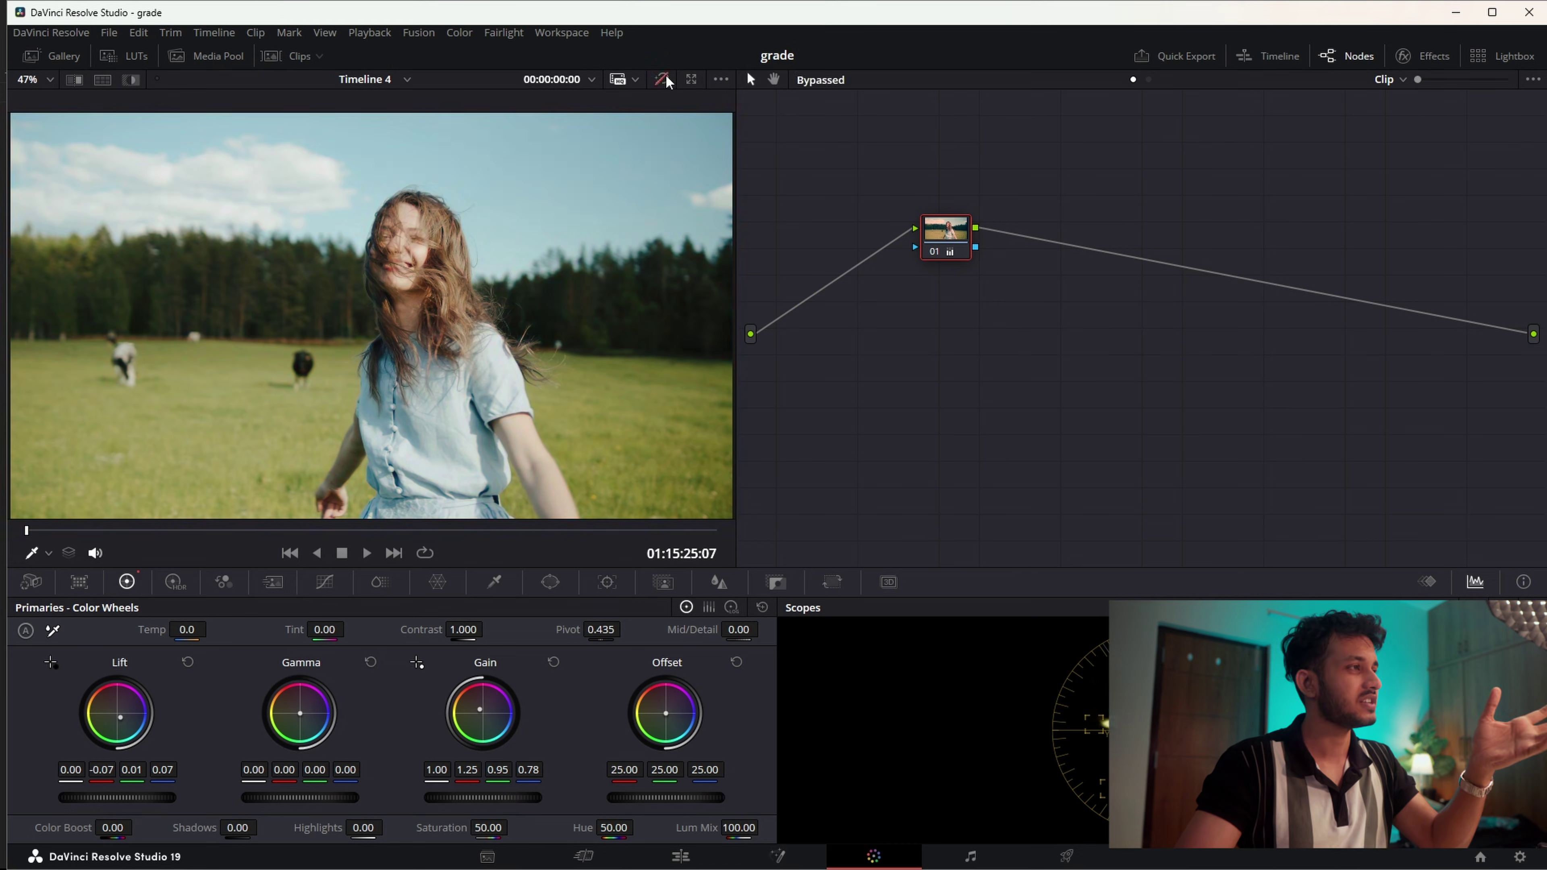
{"action": "left_click", "coordinate": [666, 78]}
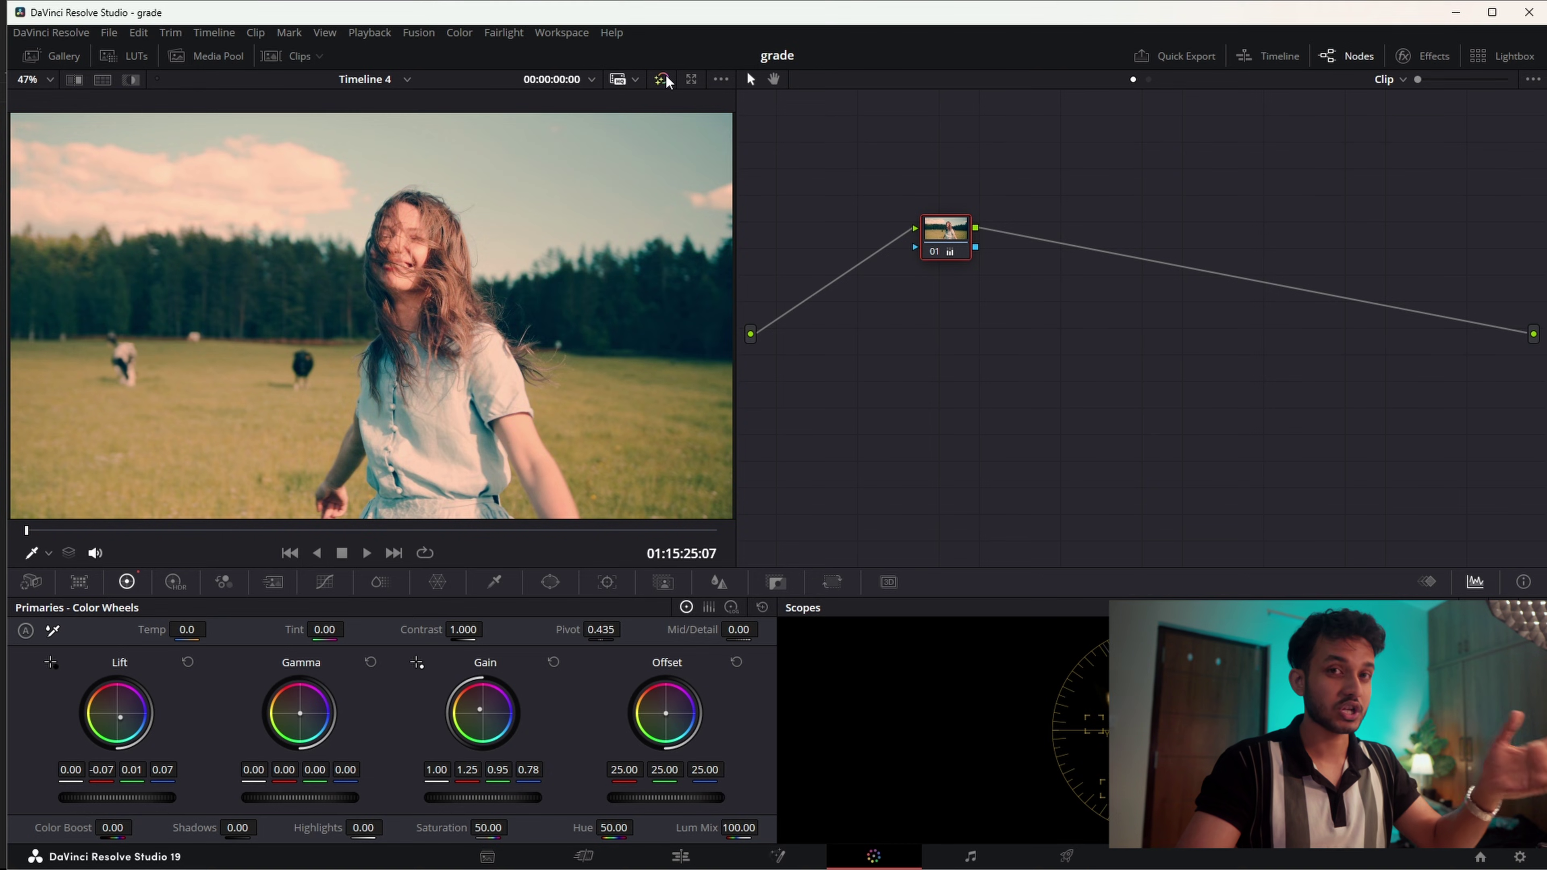
{"action": "left_click", "coordinate": [665, 78]}
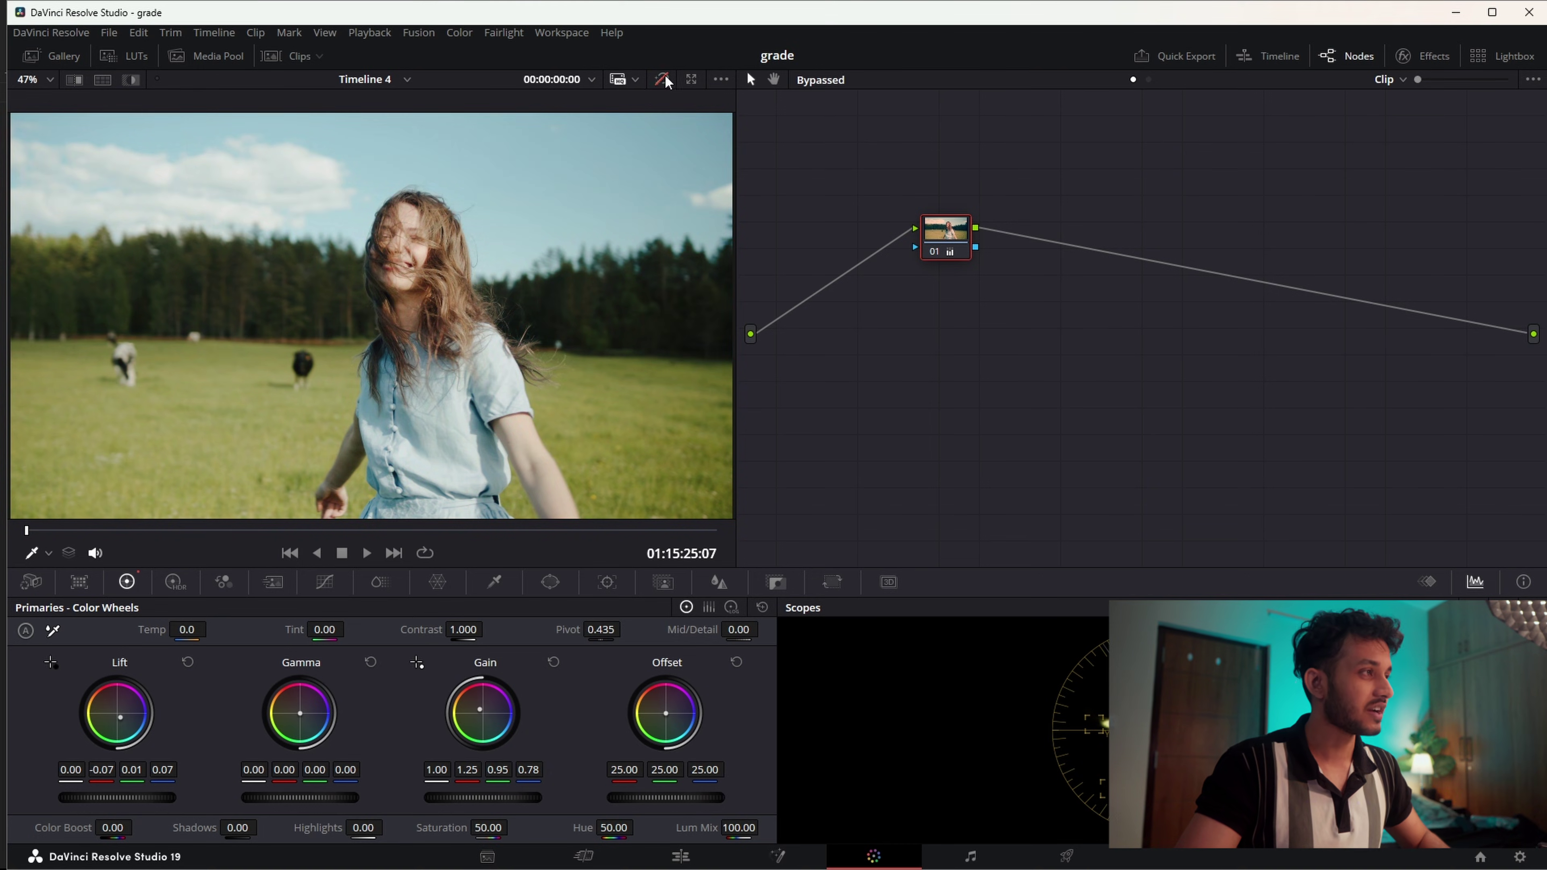
{"action": "left_click", "coordinate": [279, 58]}
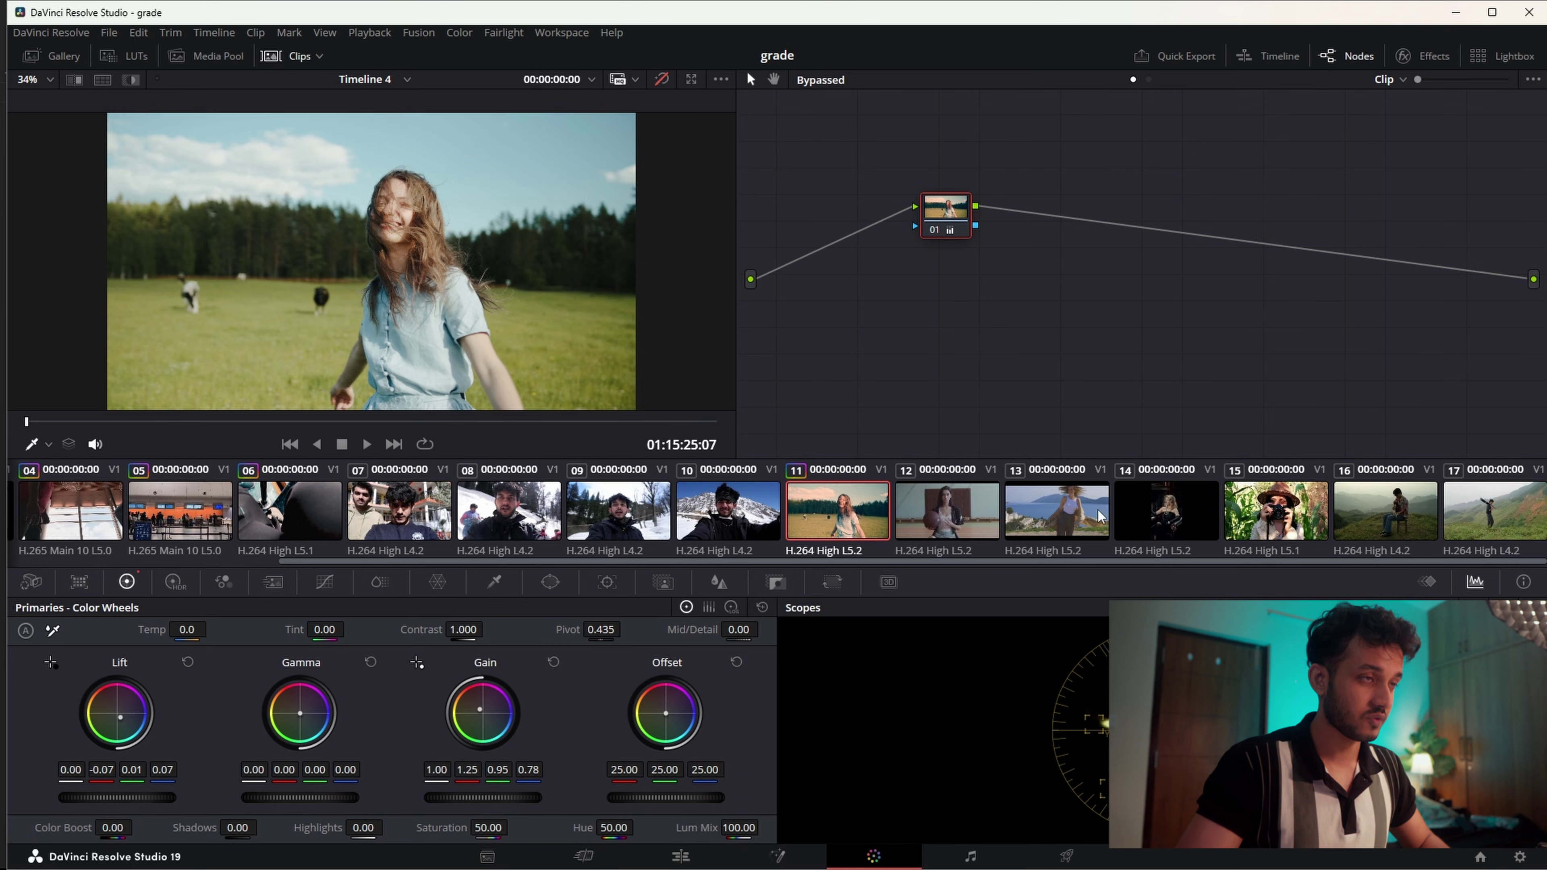
Step: Select seaside clip 13, move to a later frame, and add control points across the Hue vs Hue curve
{"action": "left_click", "coordinate": [1044, 515]}
{"action": "left_click_drag", "start_coordinate": [206, 430], "coordinate": [334, 427]}
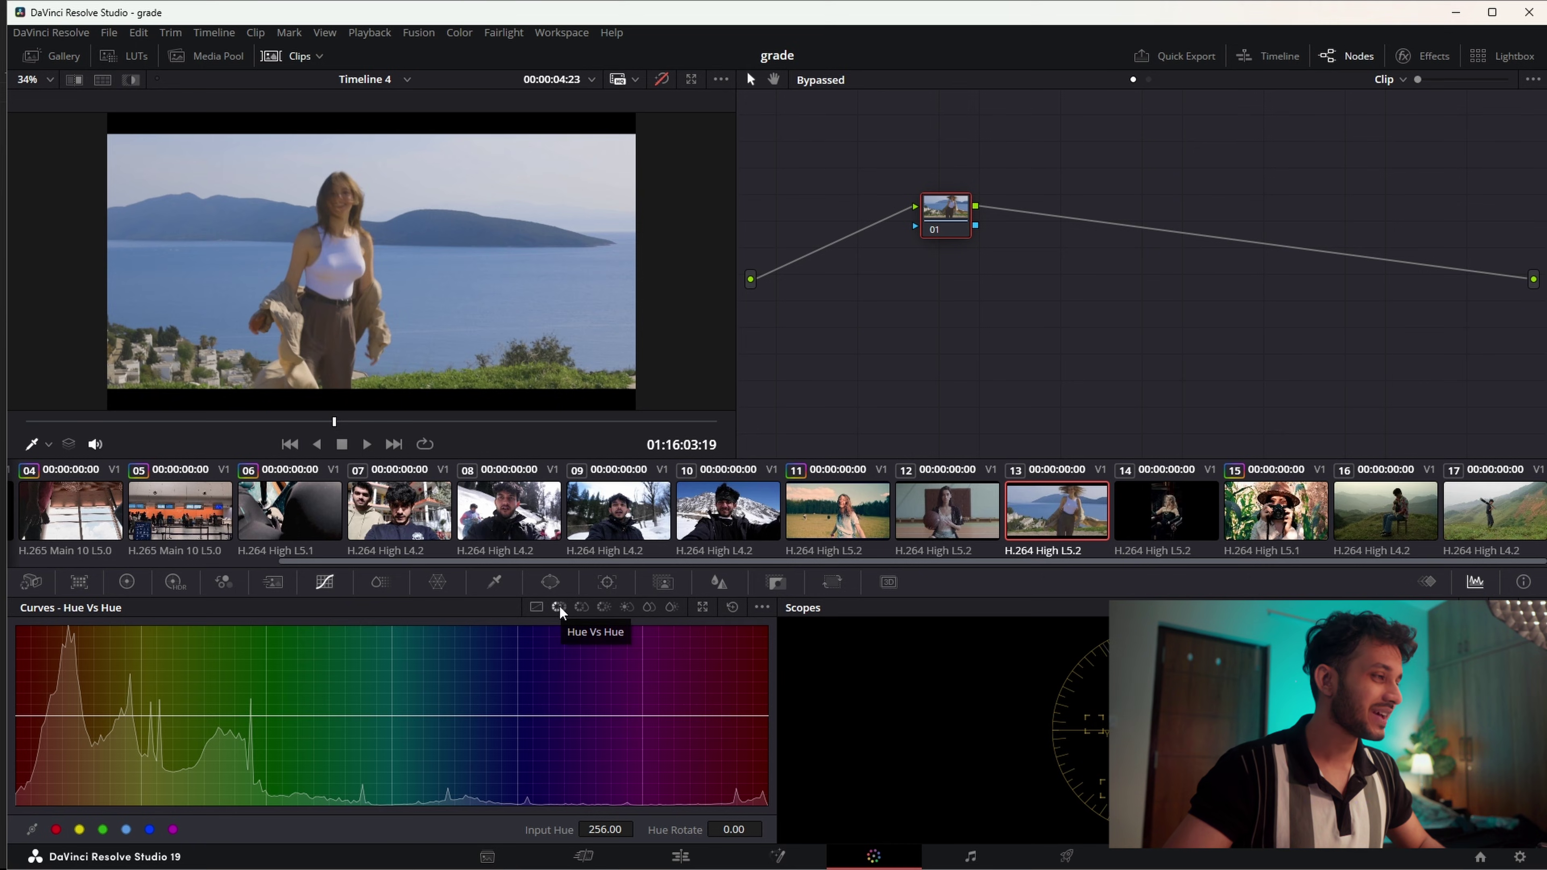
{"action": "left_click", "coordinate": [56, 829]}
{"action": "left_click", "coordinate": [103, 829]}
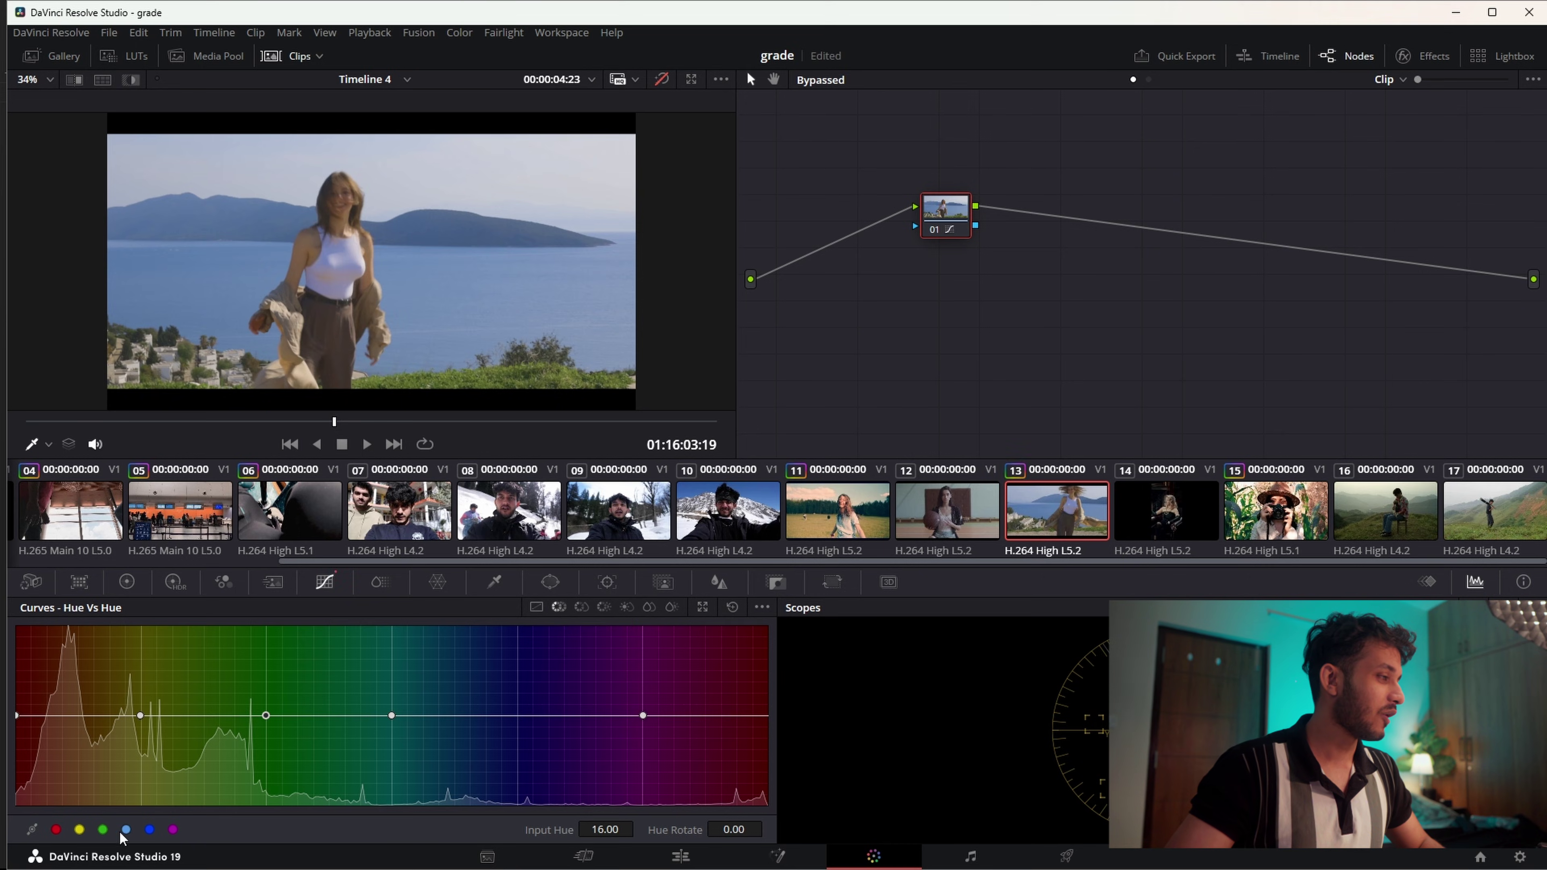
{"action": "left_click", "coordinate": [149, 829]}
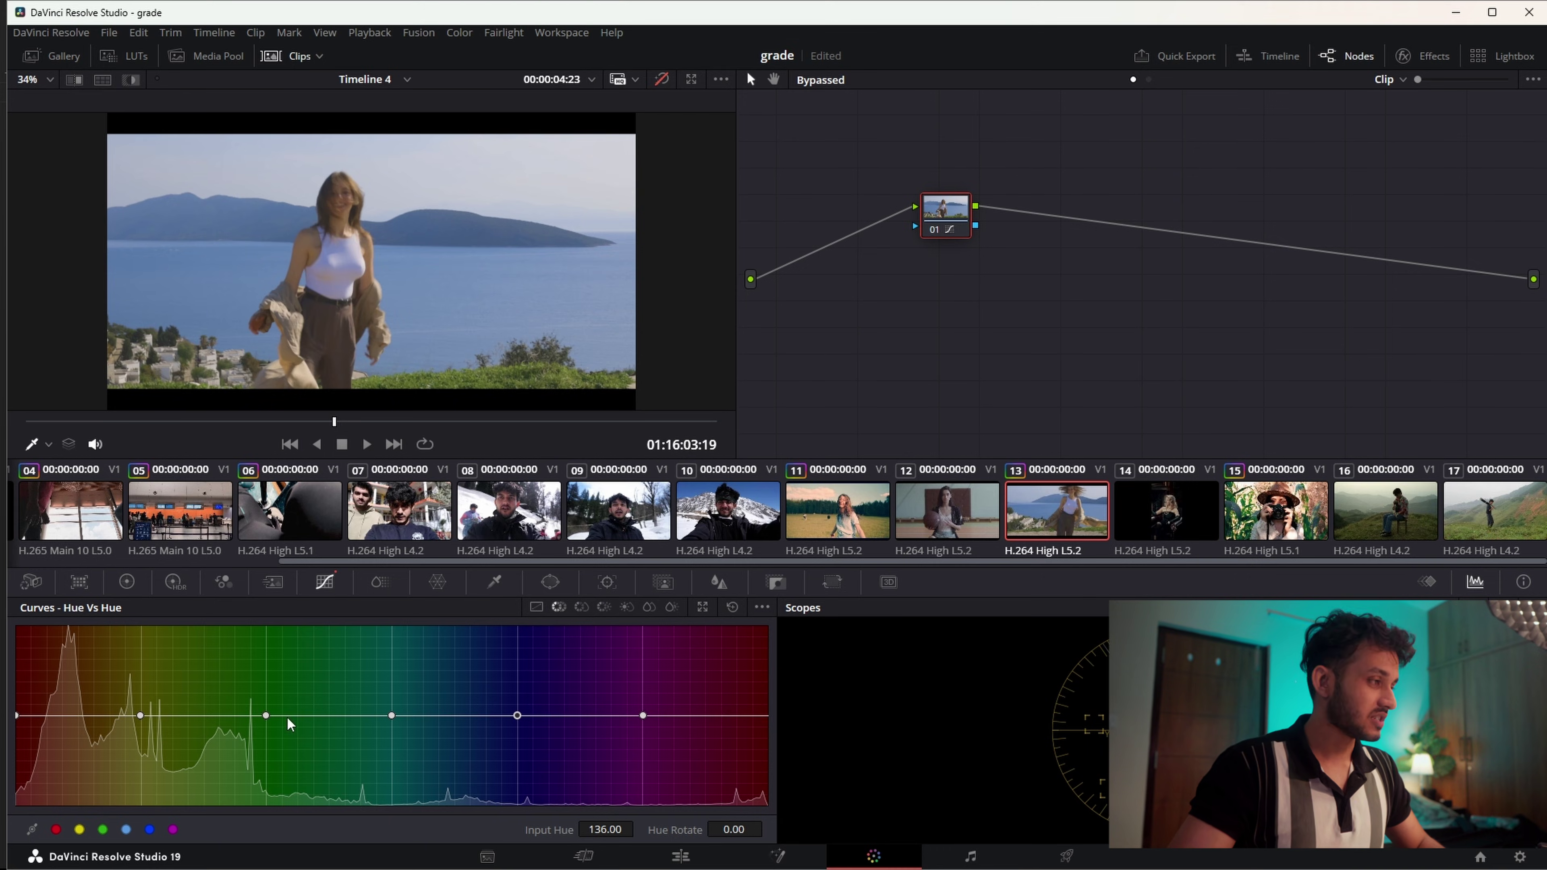
Step: Re-enable the grade, test and reset the greens, then rotate the blue hue point (135.87) by 39.20 toward teal
{"action": "key", "text": "shift+d"}
{"action": "left_click_drag", "start_coordinate": [267, 714], "coordinate": [267, 689]}
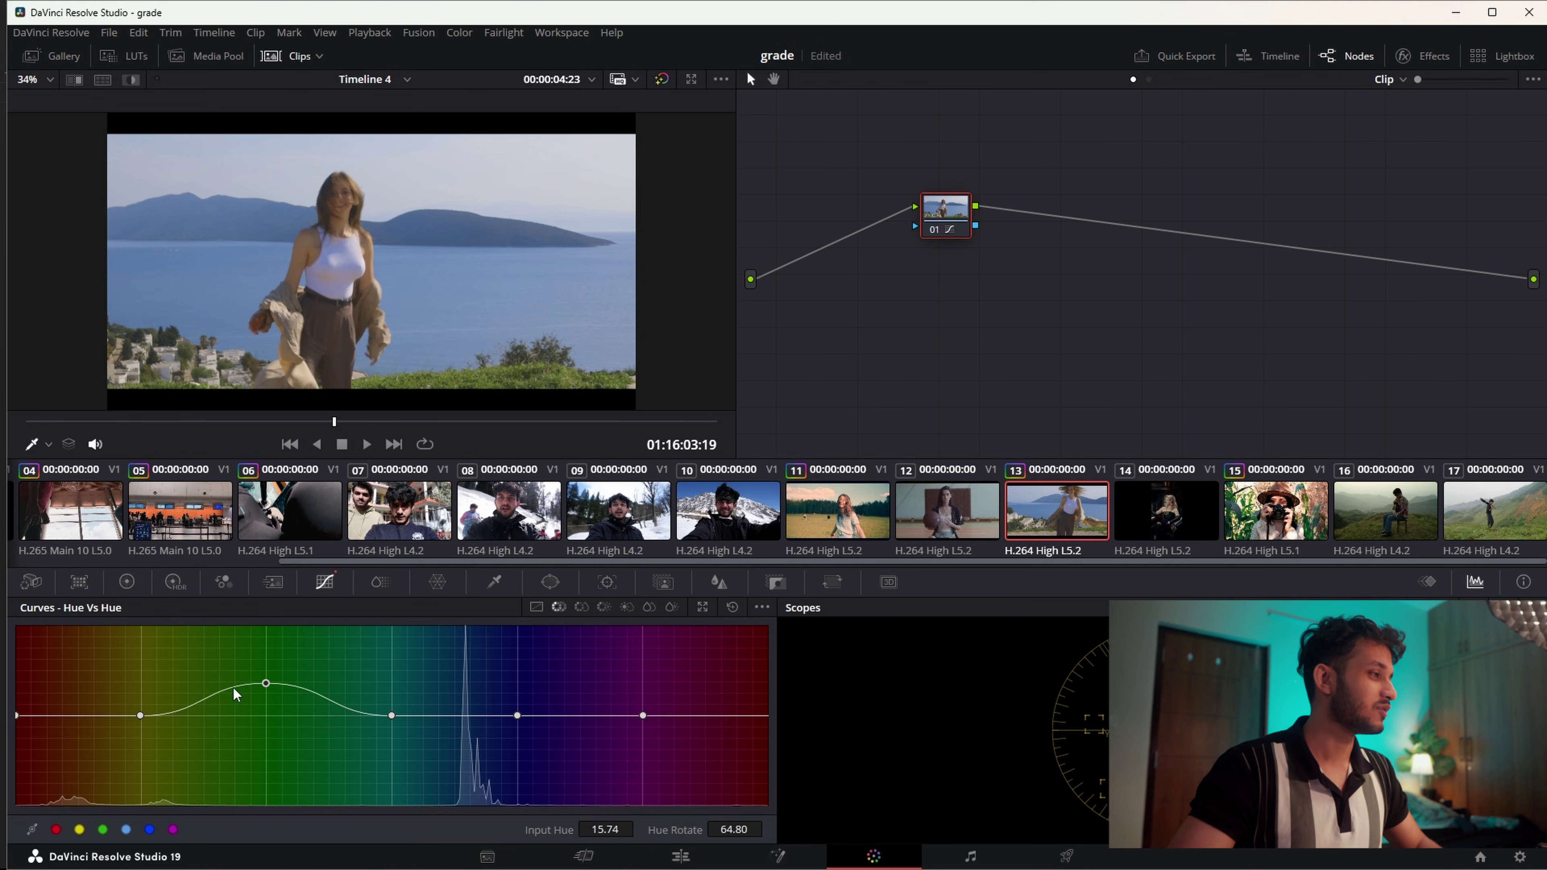
{"action": "left_click_drag", "start_coordinate": [267, 686], "coordinate": [268, 742]}
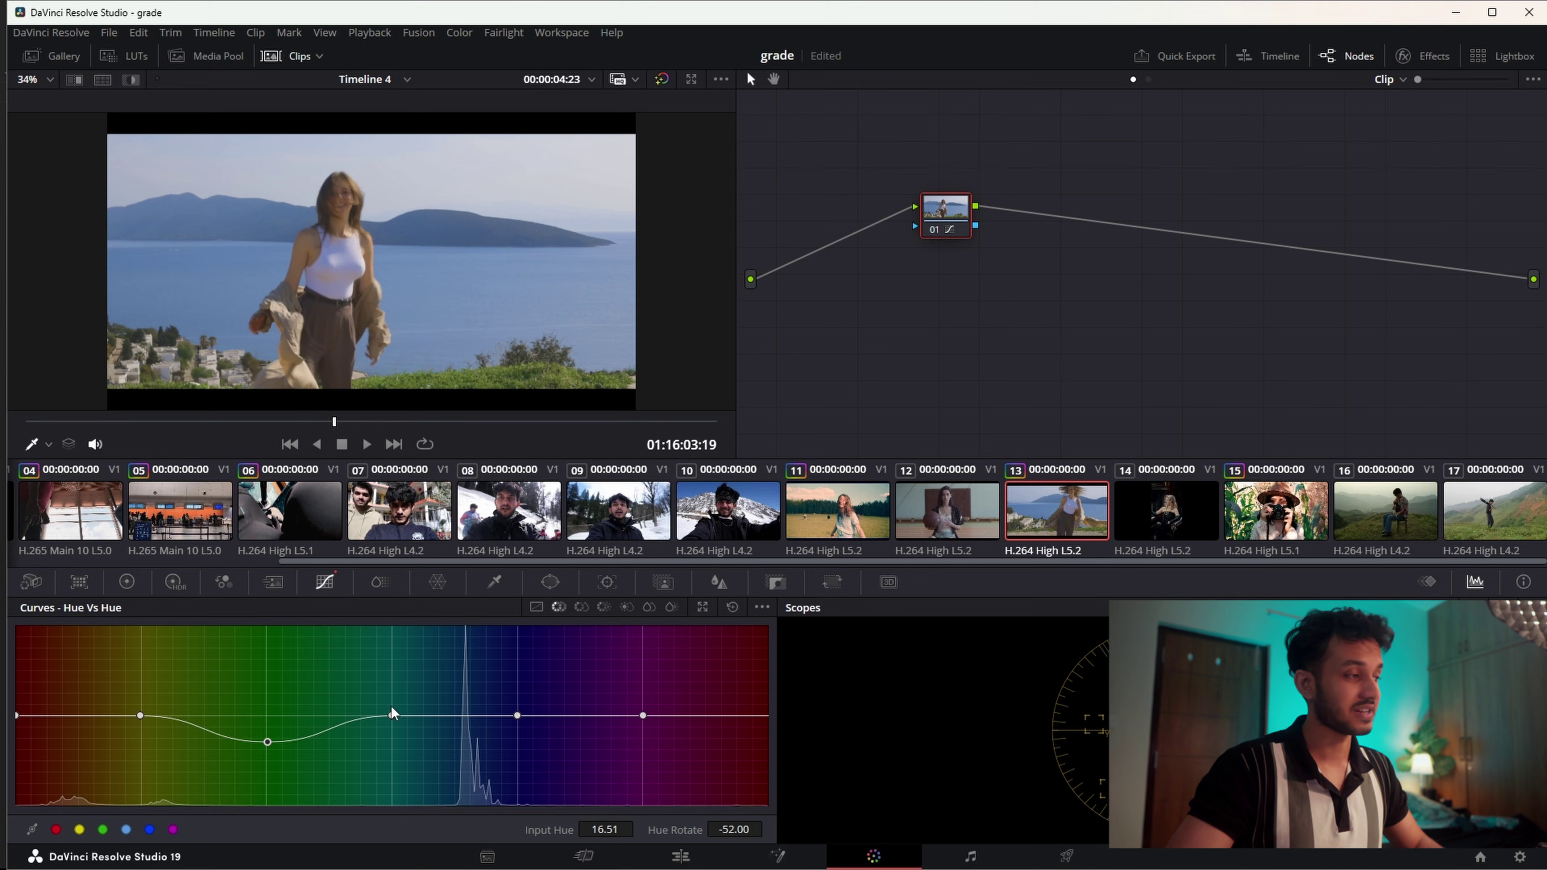
{"action": "mouse_move", "coordinate": [268, 740]}
{"action": "left_mouse_down"}
{"action": "mouse_move", "coordinate": [264, 717]}
{"action": "mouse_move", "coordinate": [270, 741]}
{"action": "left_mouse_up"}
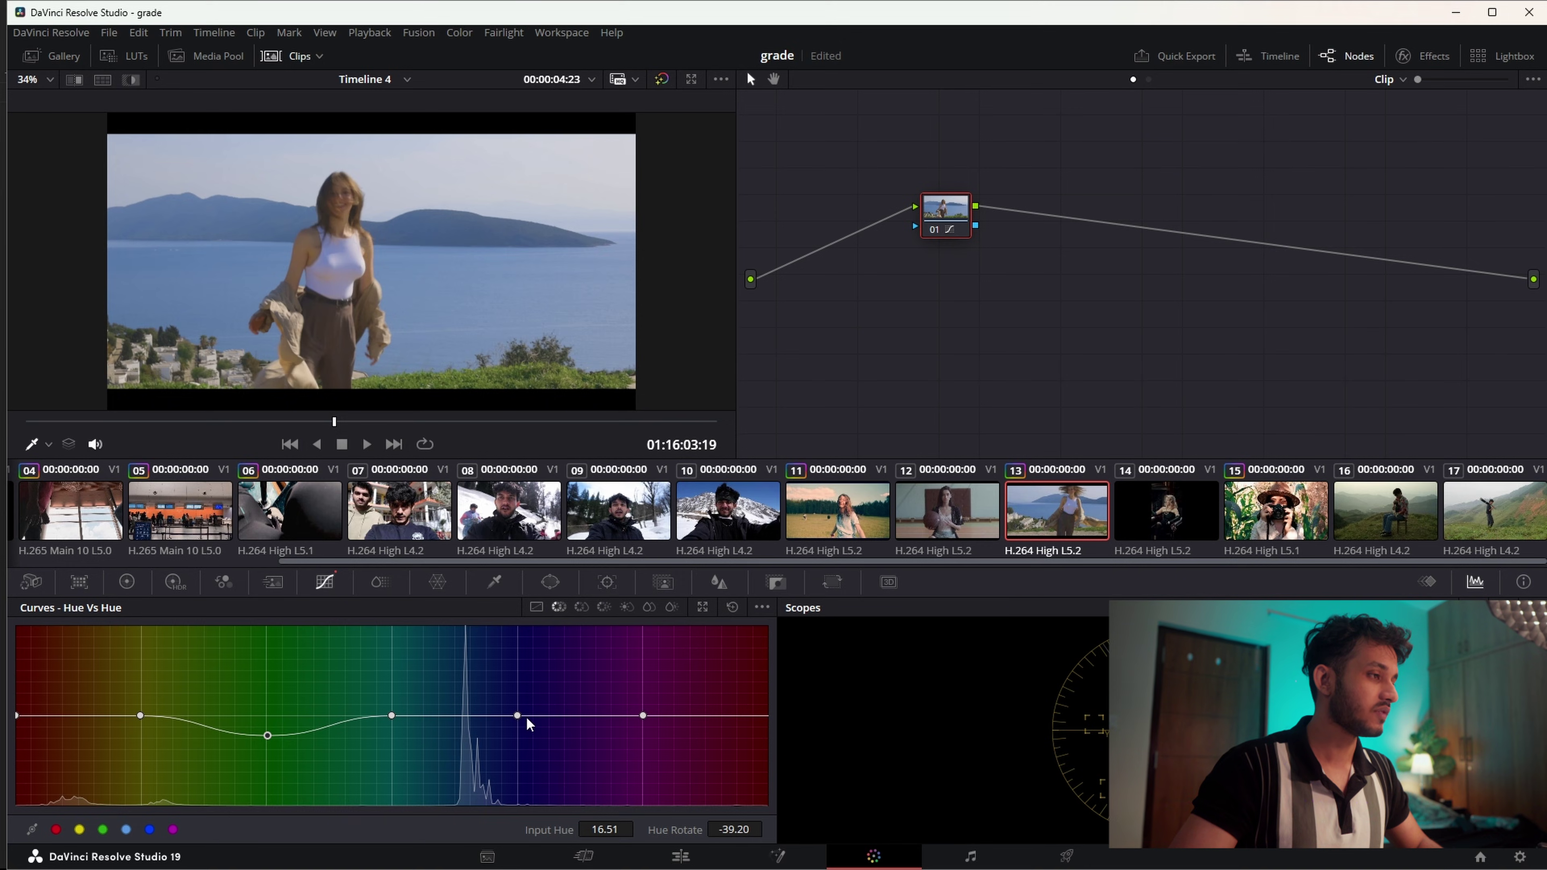
{"action": "left_click_drag", "start_coordinate": [516, 714], "coordinate": [519, 711]}
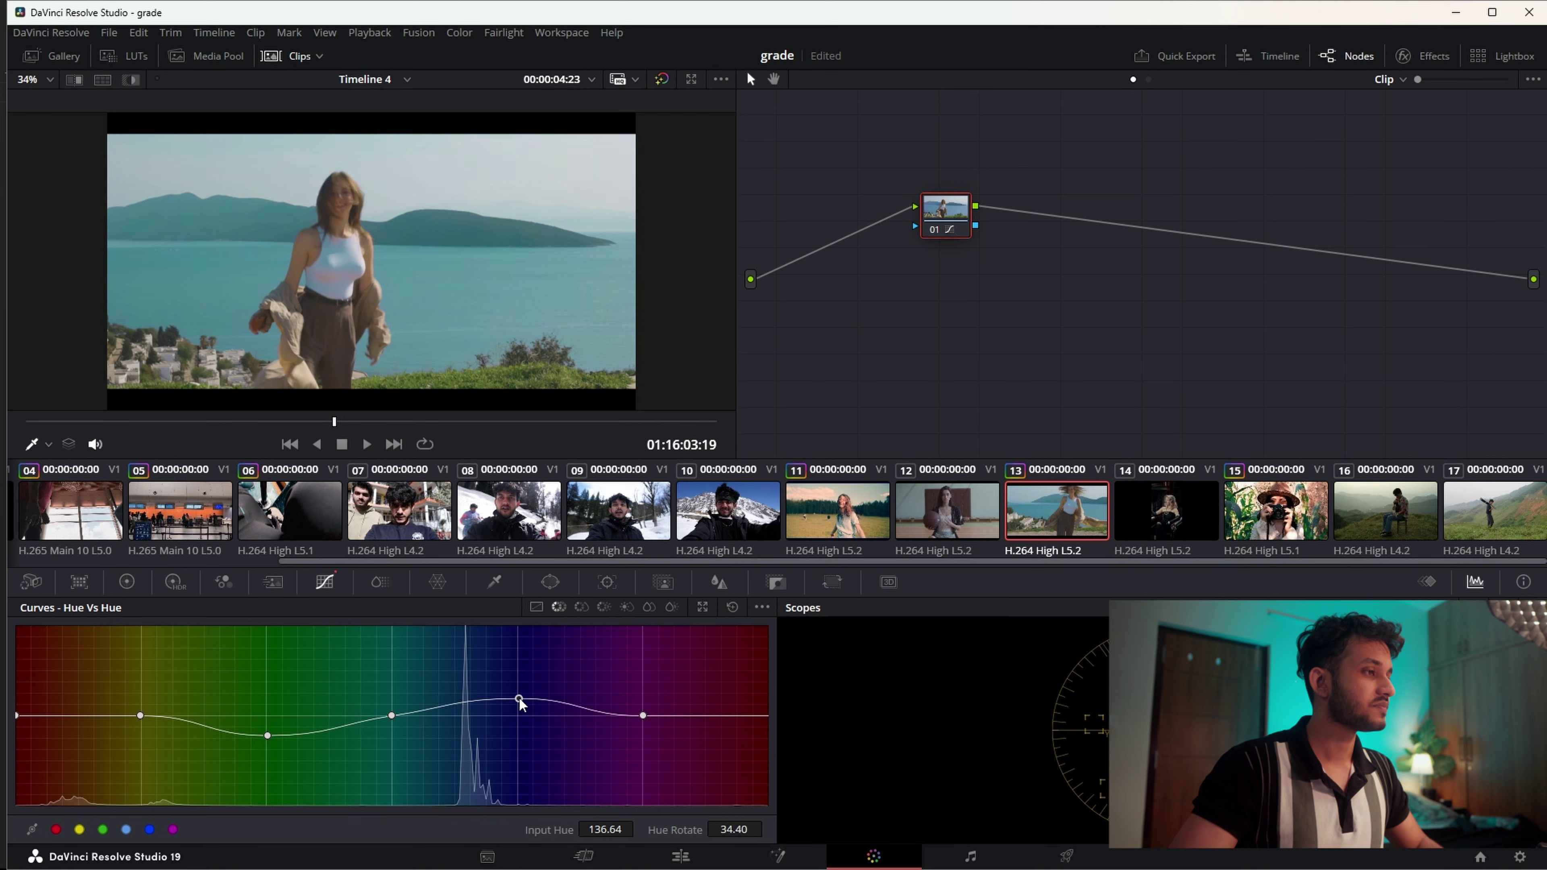
{"action": "mouse_move", "coordinate": [519, 702]}
{"action": "left_mouse_down"}
{"action": "mouse_move", "coordinate": [518, 717]}
{"action": "mouse_move", "coordinate": [517, 695]}
{"action": "left_mouse_up"}
Step: Raise the yellow hue point on the Hue vs Hue curve to rotate yellows toward warmer tones
{"action": "scroll", "coordinate": [412, 295], "scroll_direction": "down", "scroll_amount": 1}
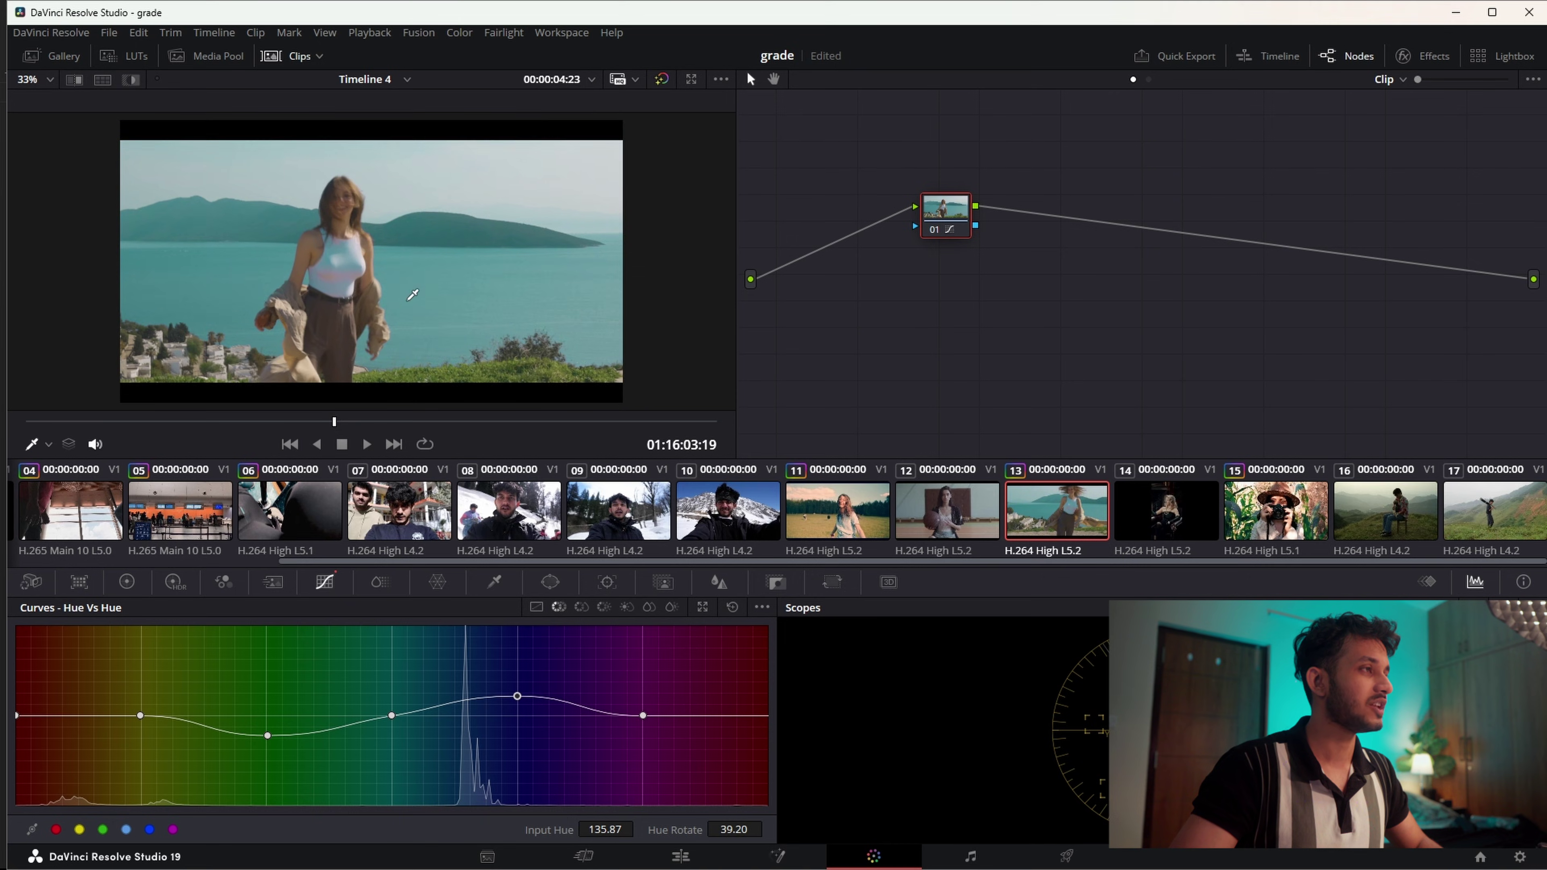
{"action": "scroll", "coordinate": [485, 279], "scroll_direction": "up", "scroll_amount": 3}
{"action": "scroll", "coordinate": [493, 307], "scroll_direction": "down", "scroll_amount": 2}
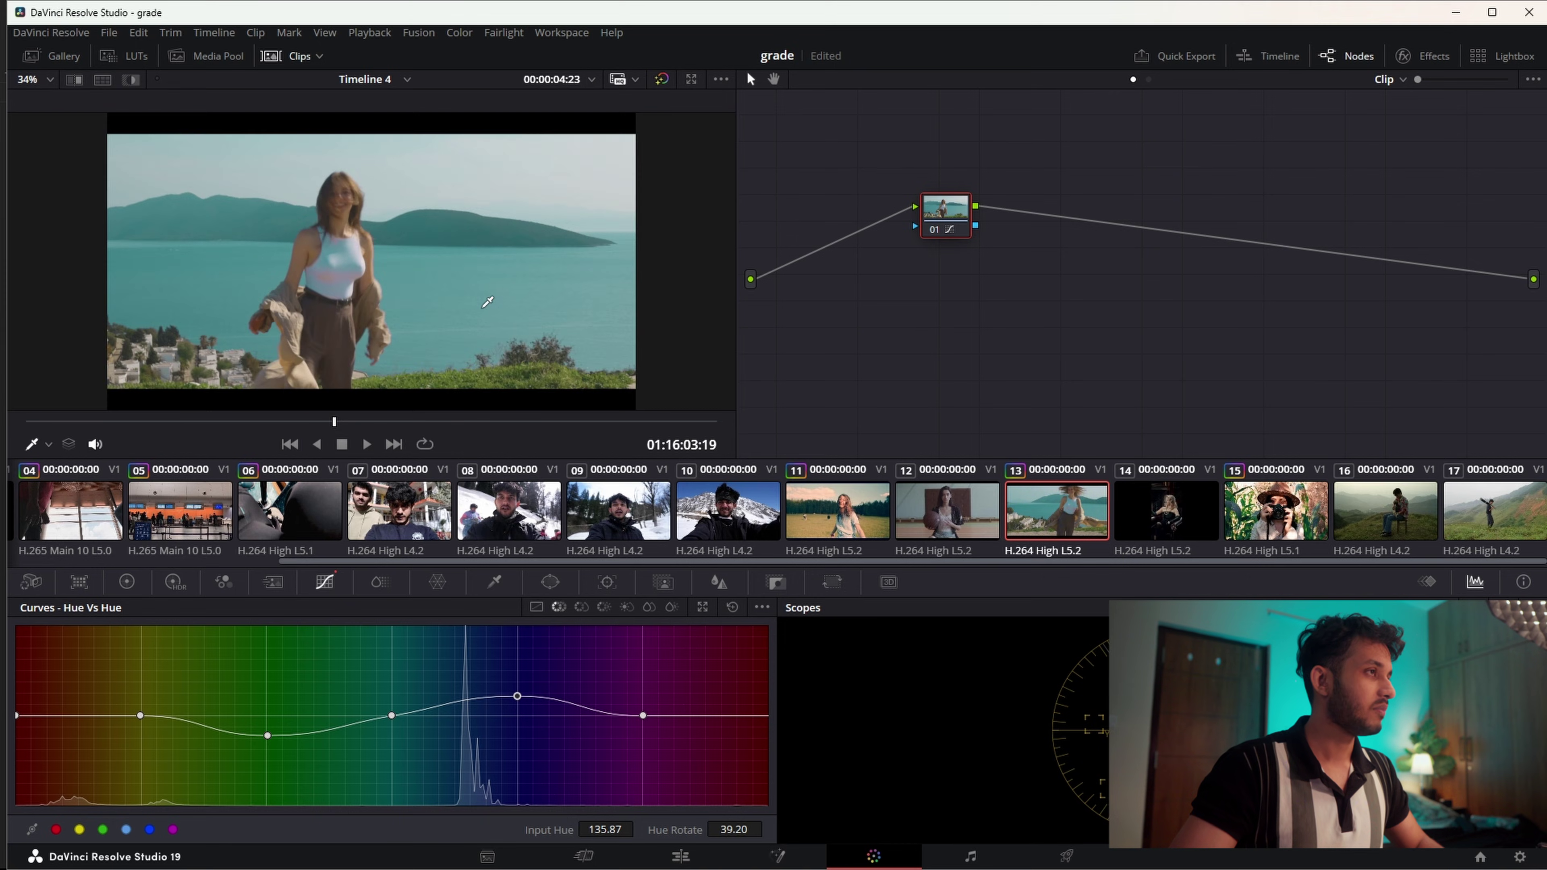
{"action": "scroll", "coordinate": [481, 314], "scroll_direction": "up", "scroll_amount": 3}
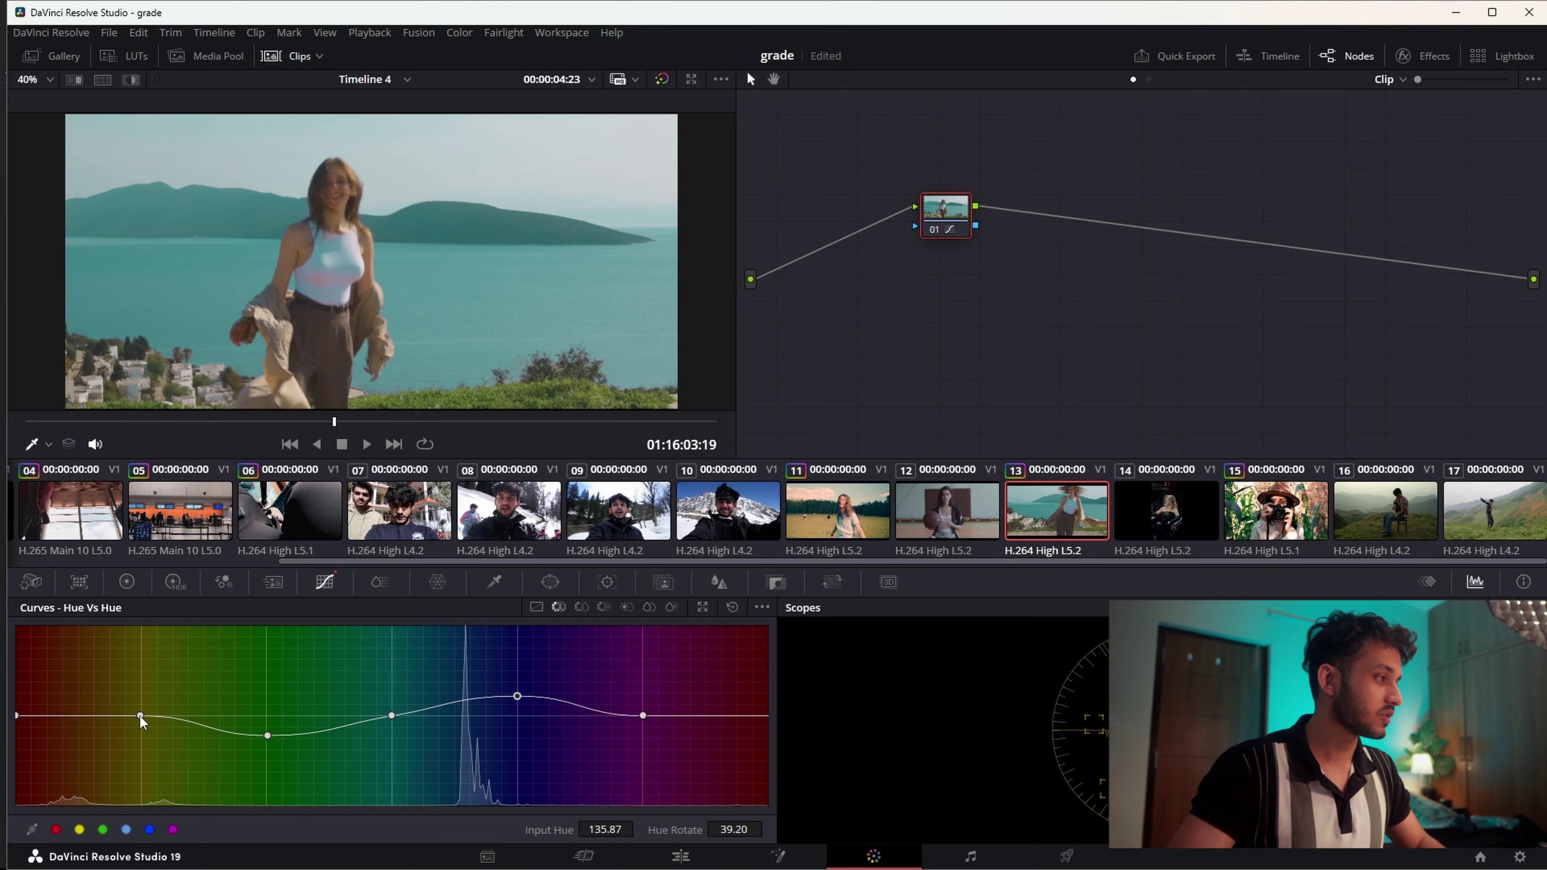
{"action": "left_click_drag", "start_coordinate": [141, 715], "coordinate": [143, 715]}
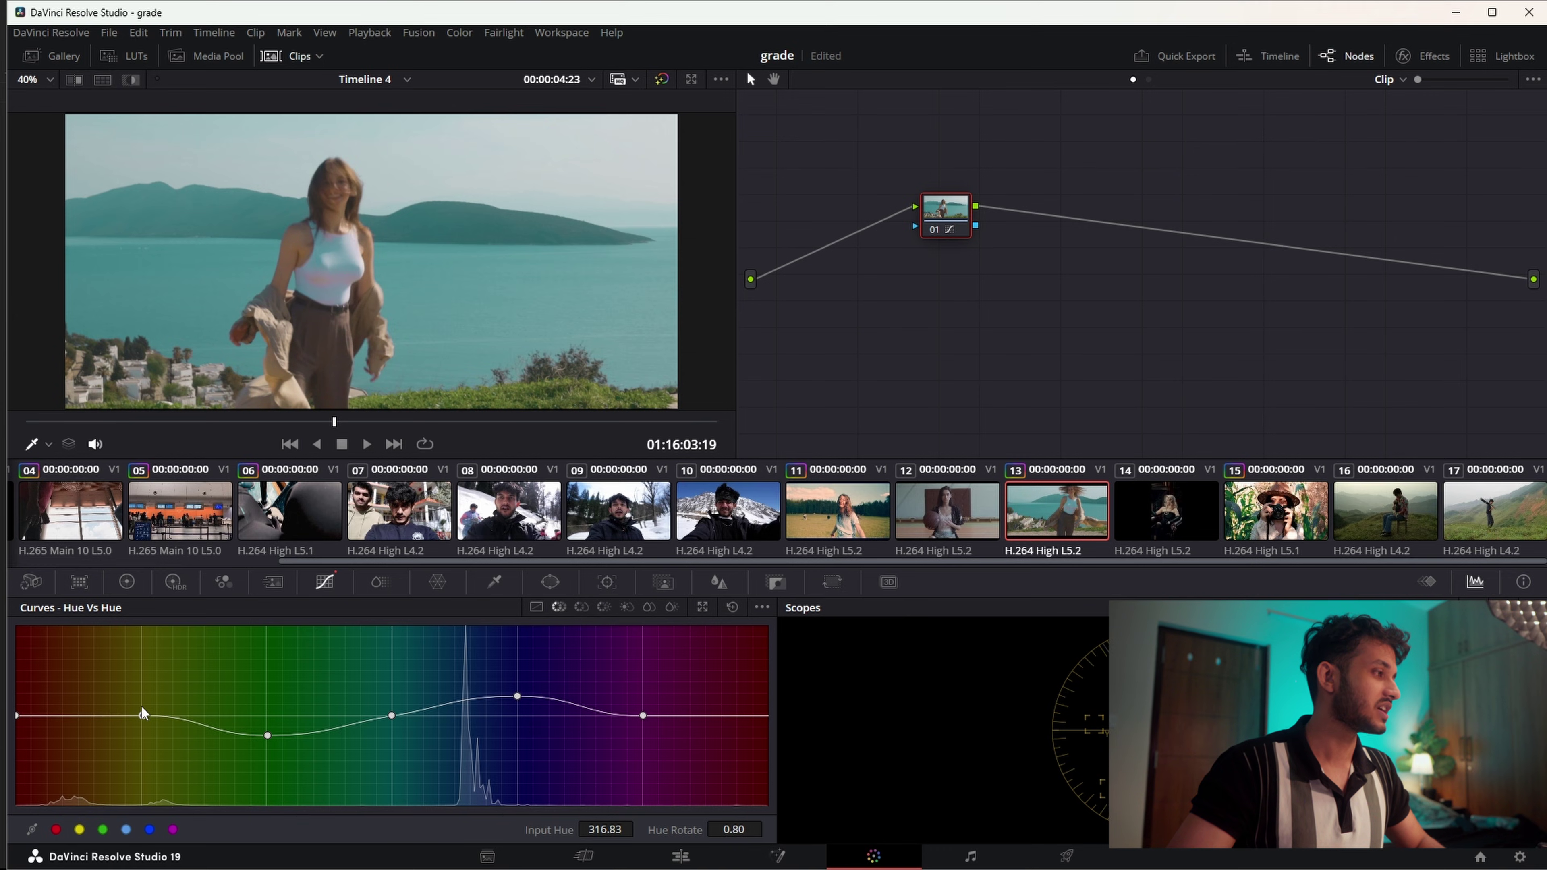
{"action": "scroll", "coordinate": [362, 329], "scroll_direction": "up", "scroll_amount": 5}
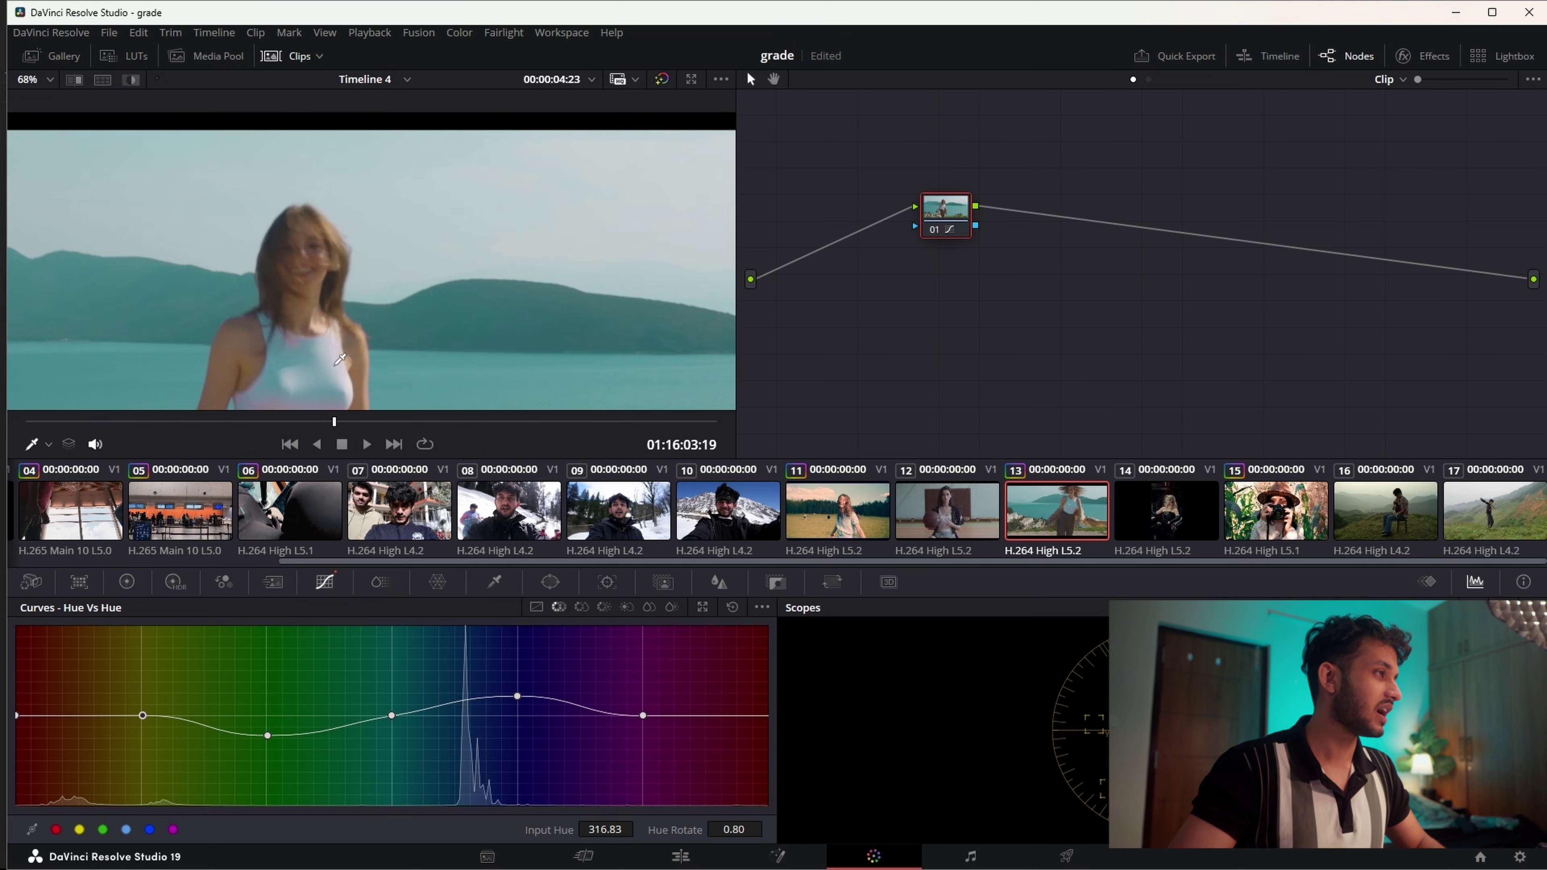
{"action": "left_click_drag", "start_coordinate": [142, 714], "coordinate": [139, 693]}
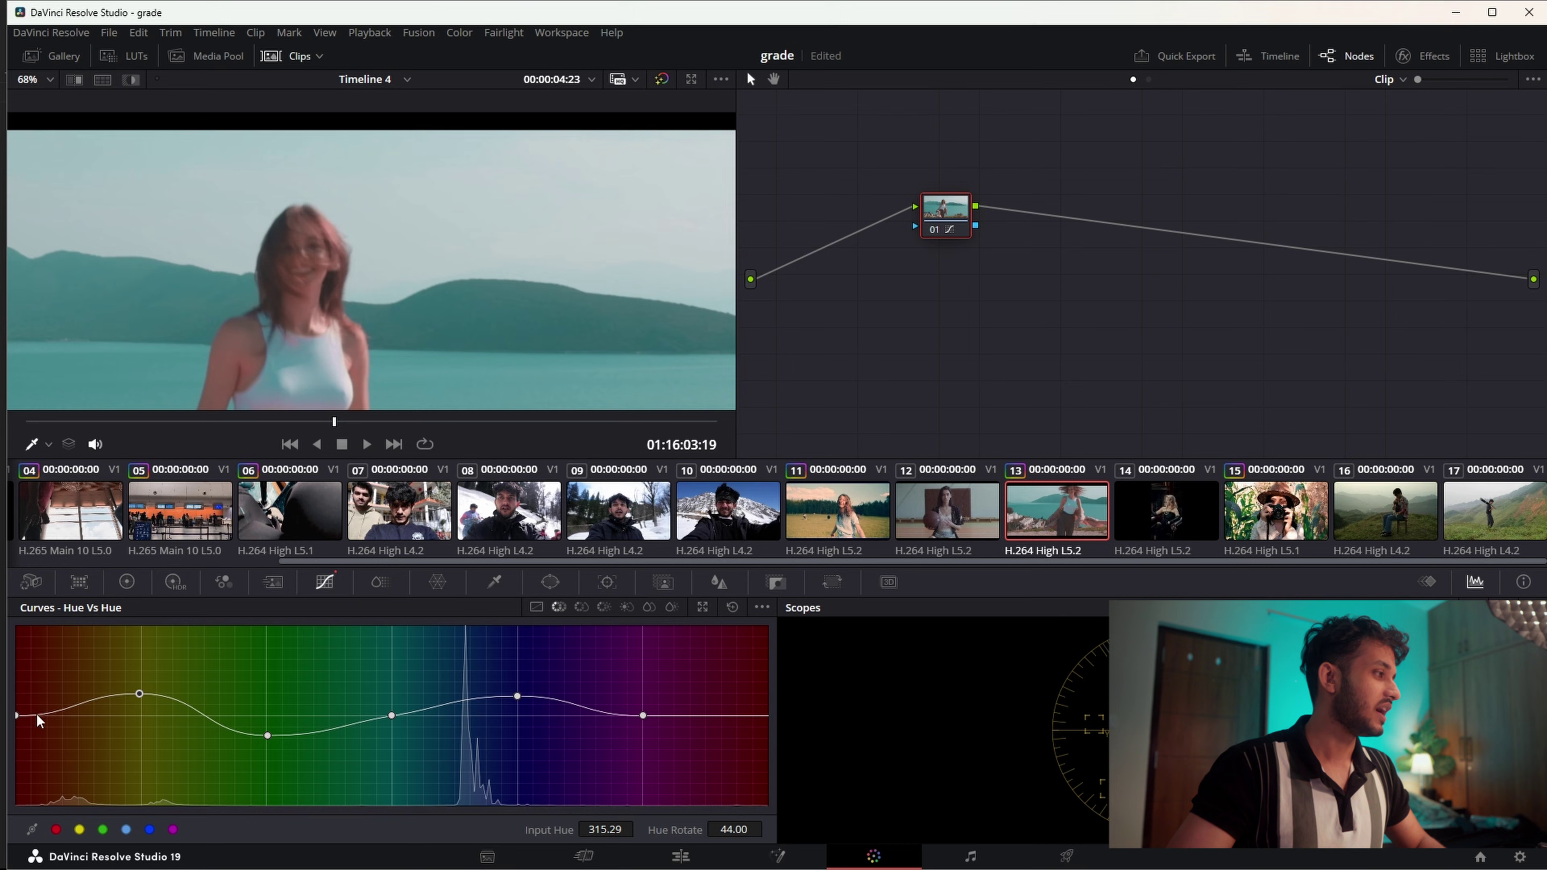
Step: Lower the curve's left end, nudge the yellow point (316.83) to a 47.20 rotation, and fit the viewer
{"action": "scroll", "coordinate": [375, 346], "scroll_direction": "down", "scroll_amount": 2}
{"action": "scroll", "coordinate": [376, 345], "scroll_direction": "down", "scroll_amount": 1}
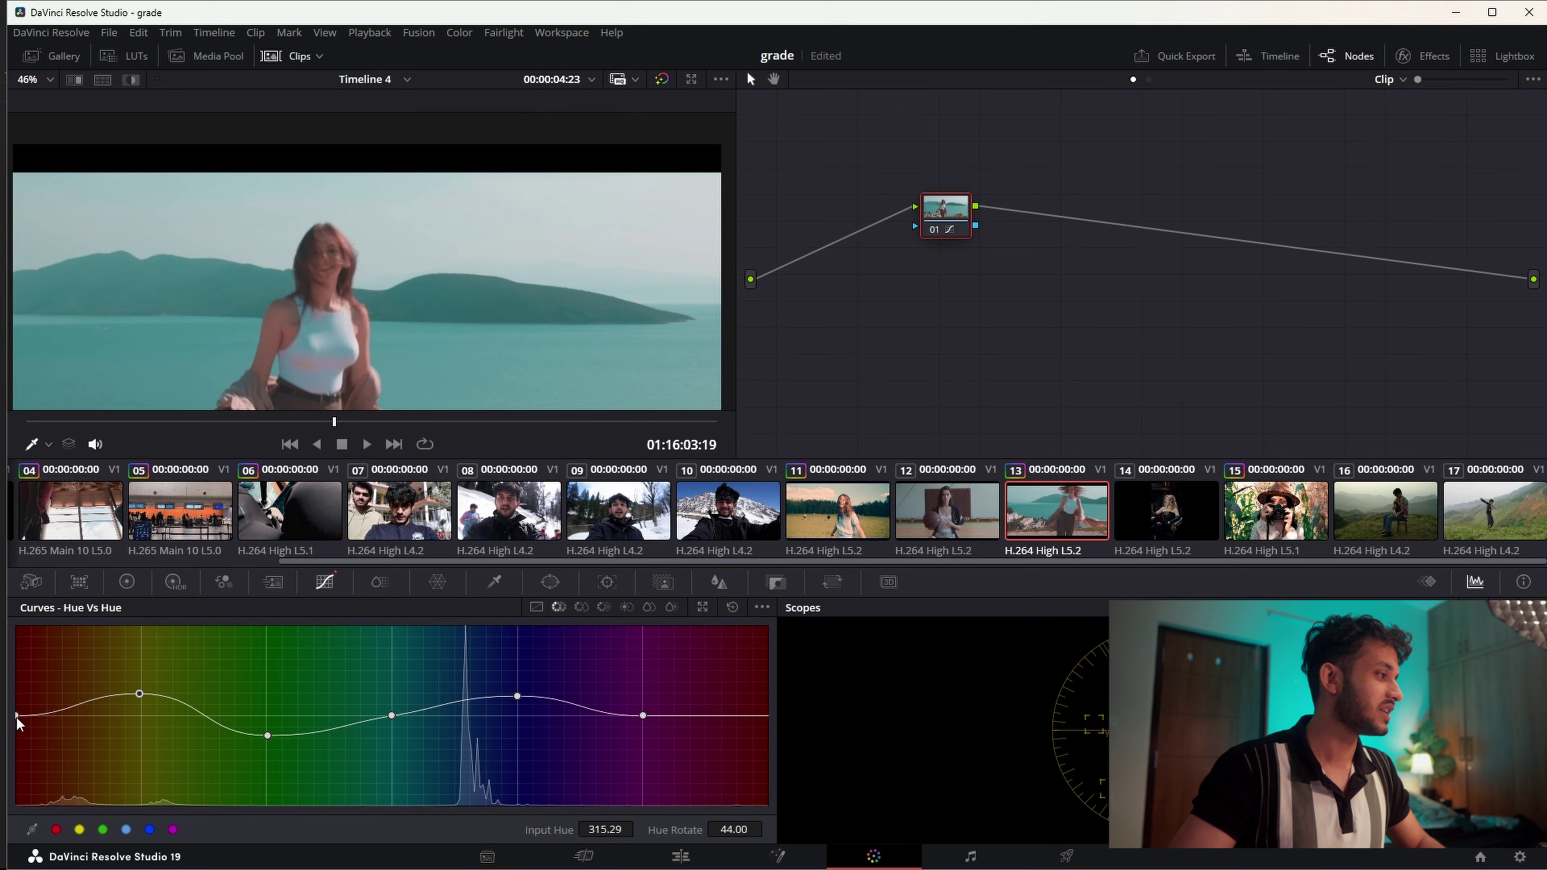
{"action": "left_click_drag", "start_coordinate": [17, 718], "coordinate": [17, 723]}
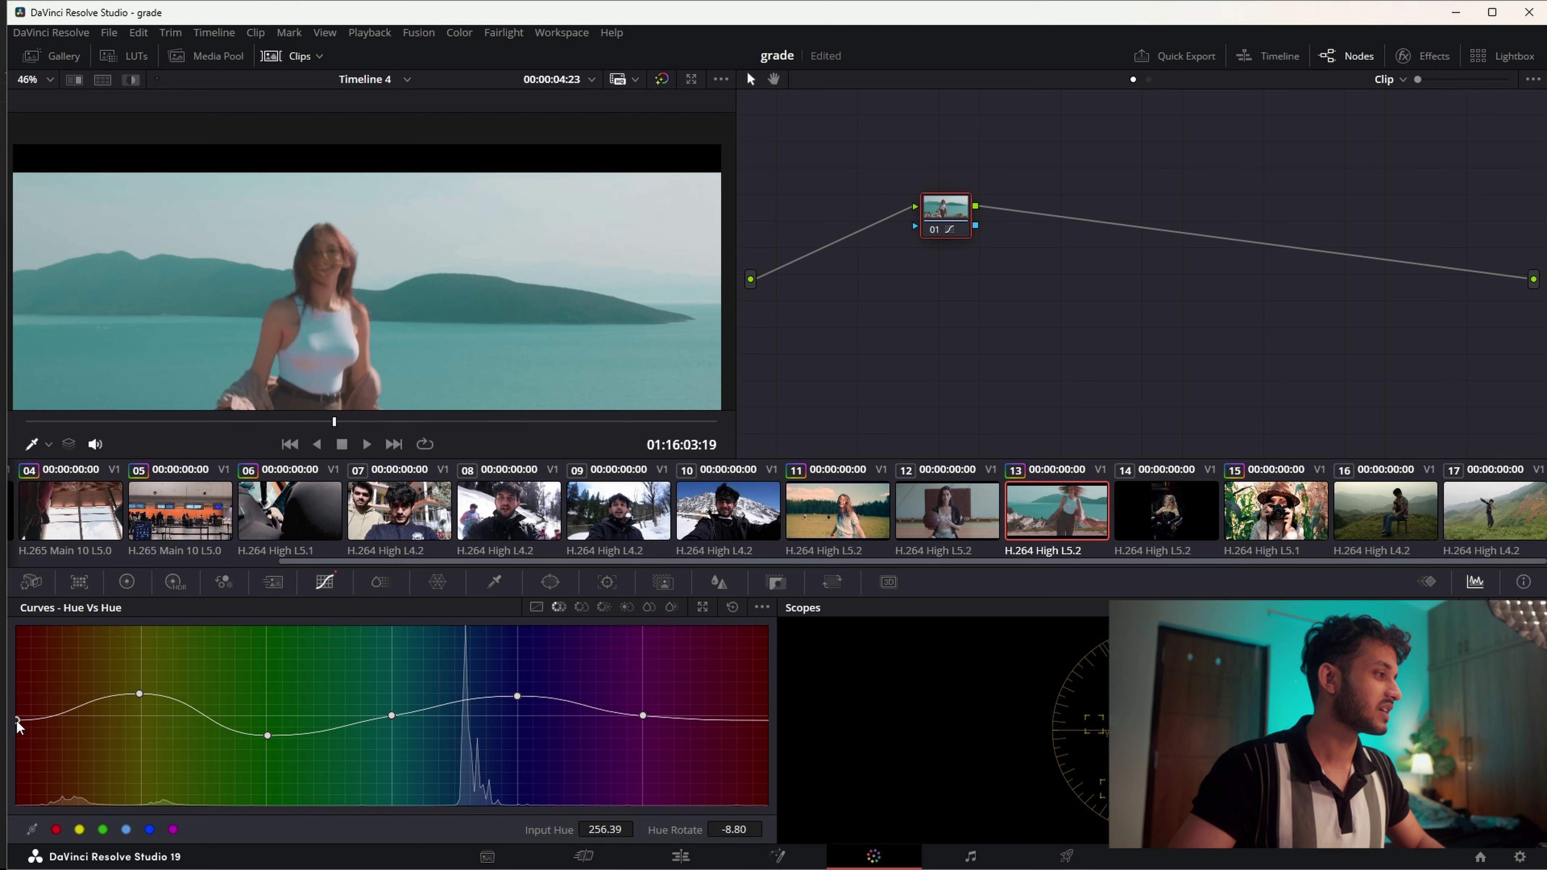
{"action": "left_click", "coordinate": [141, 694]}
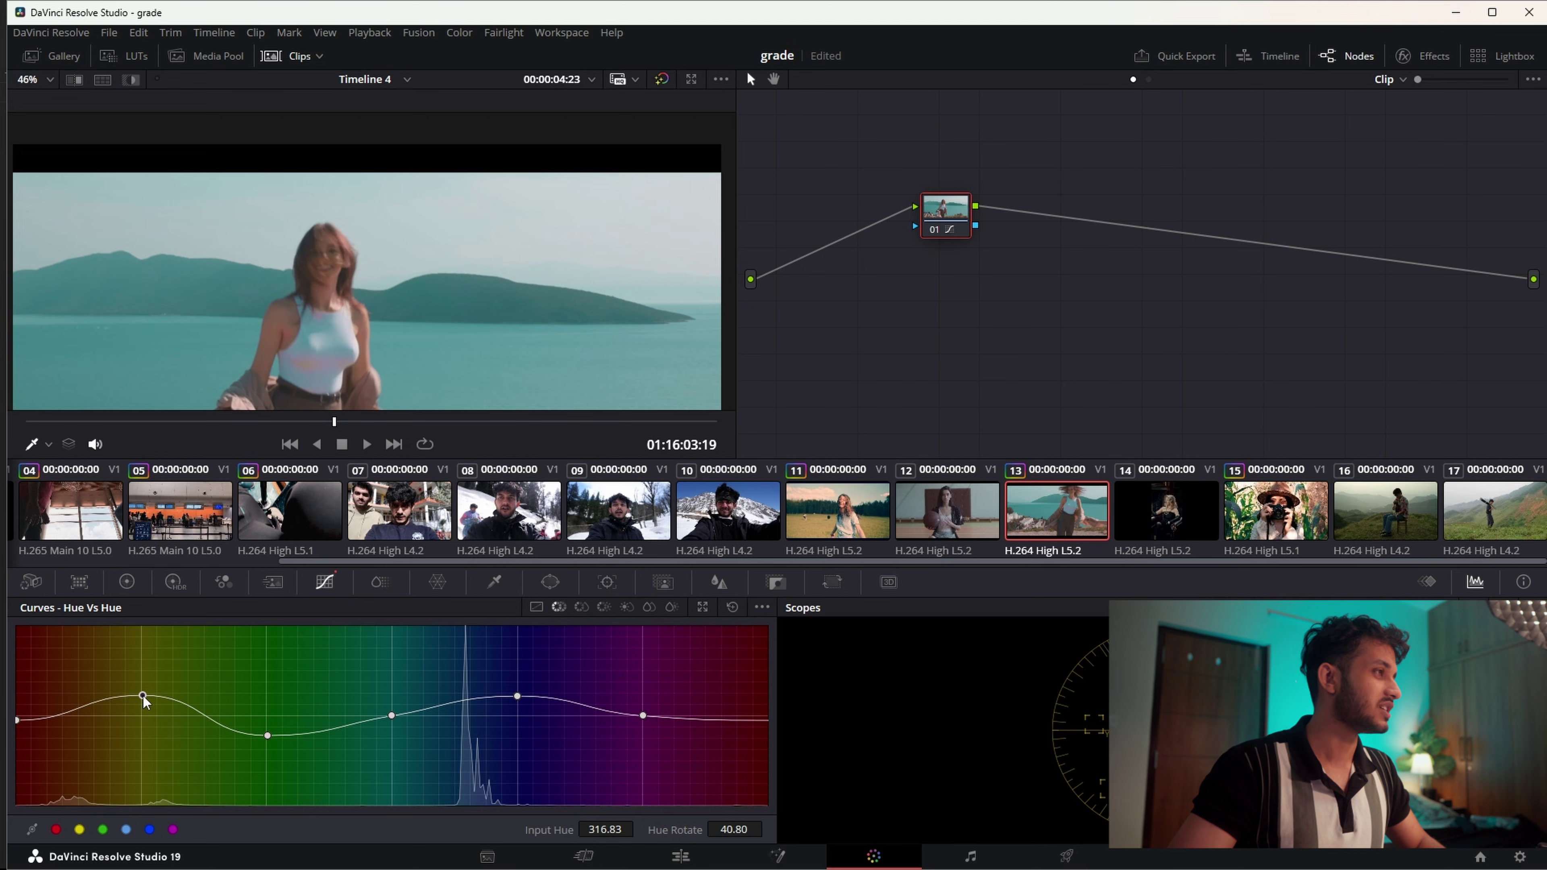
{"action": "left_click_drag", "start_coordinate": [143, 694], "coordinate": [143, 692]}
{"action": "key", "text": "shift+z"}
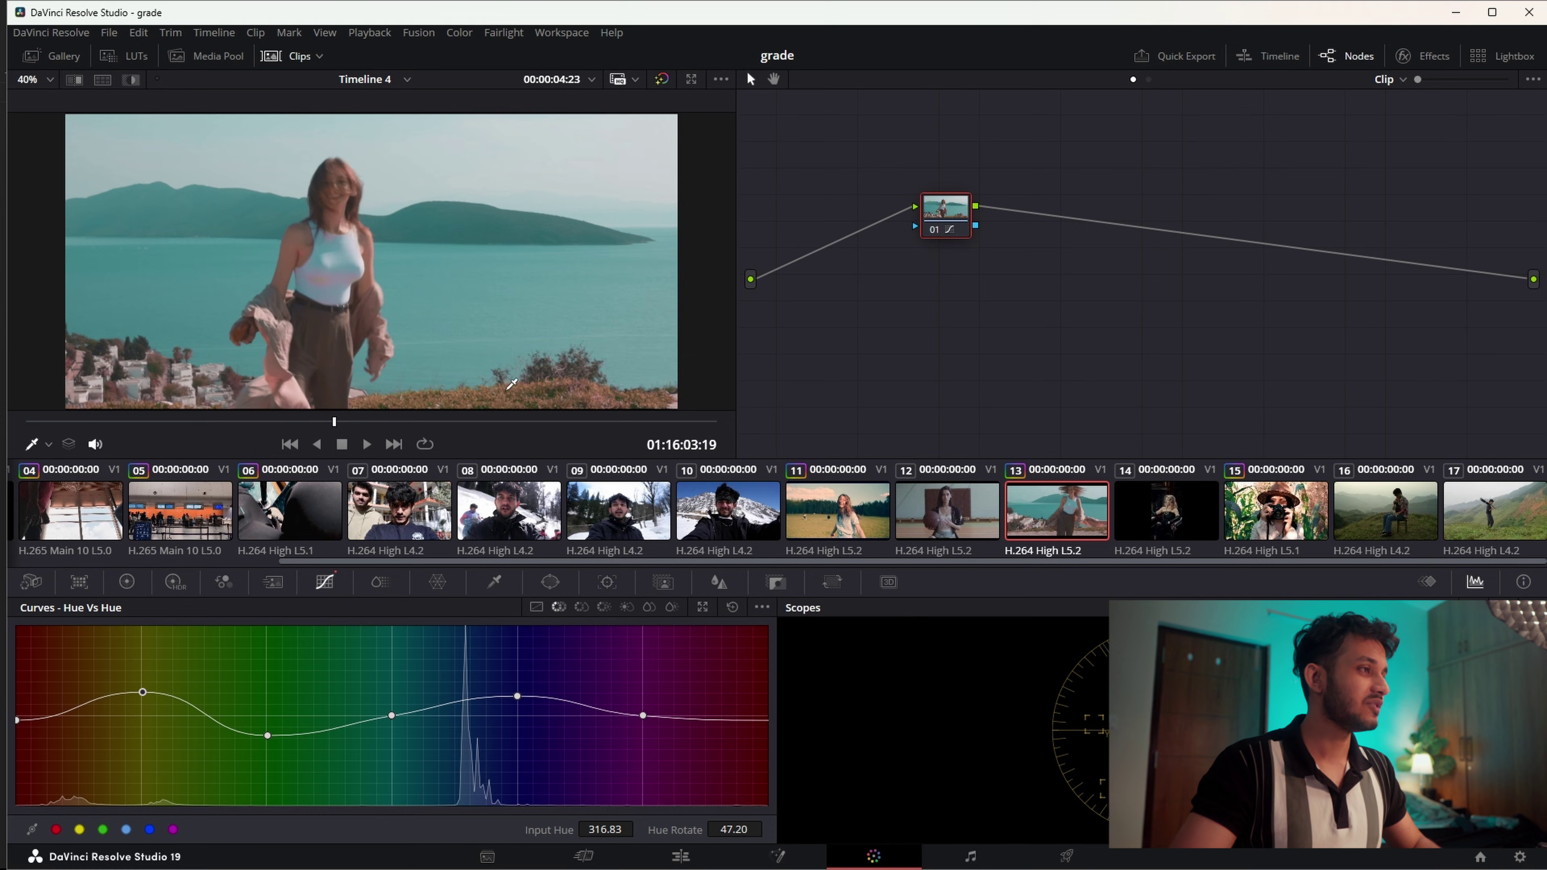
{"action": "left_click", "coordinate": [662, 80]}
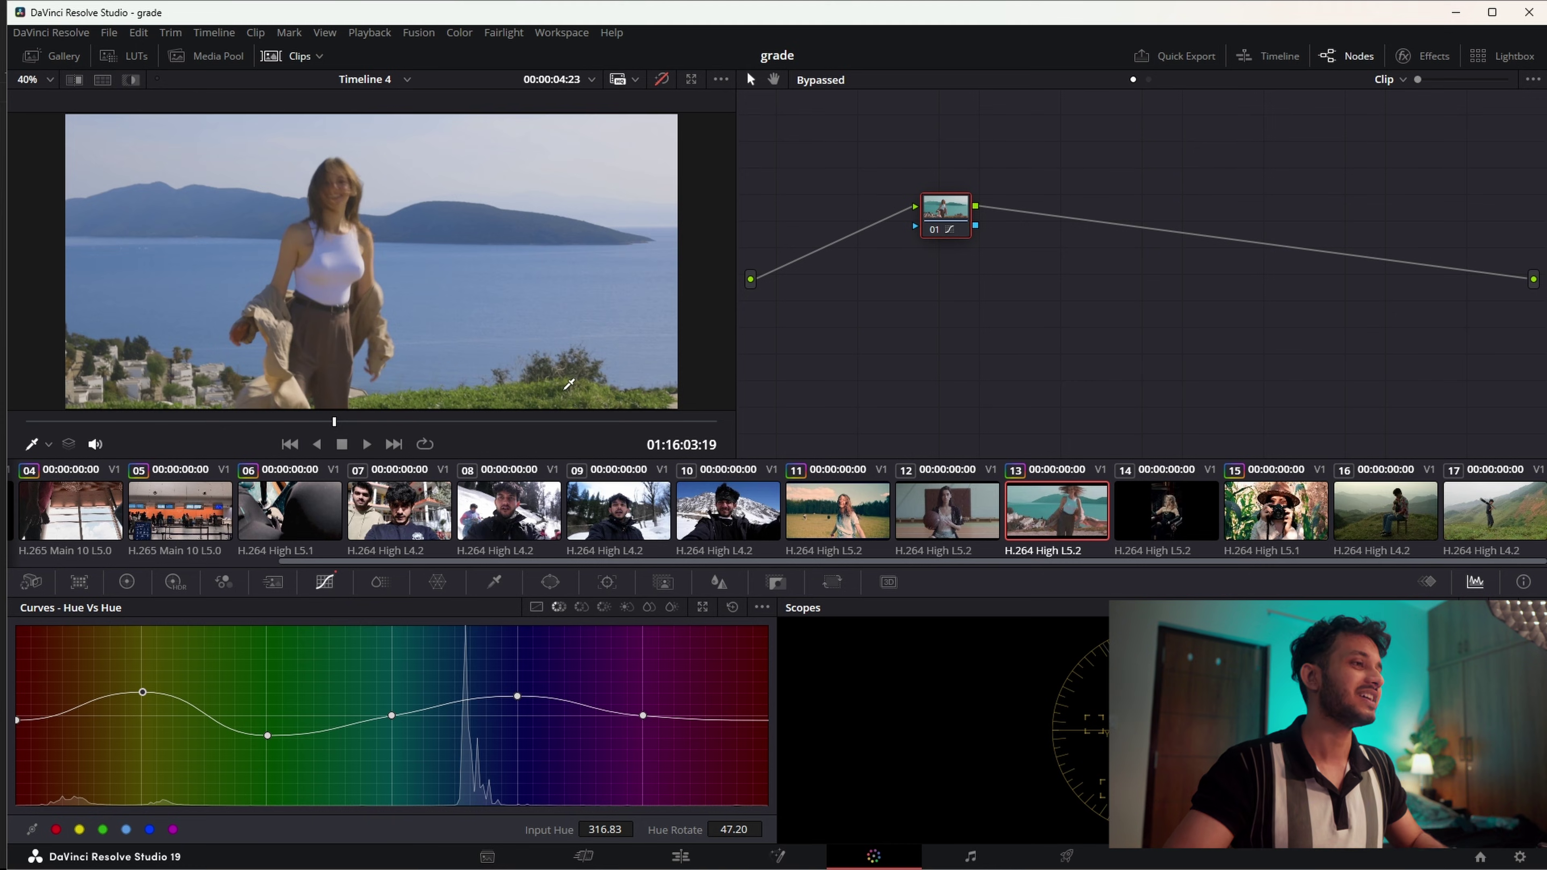
{"action": "key", "text": "shift+d"}
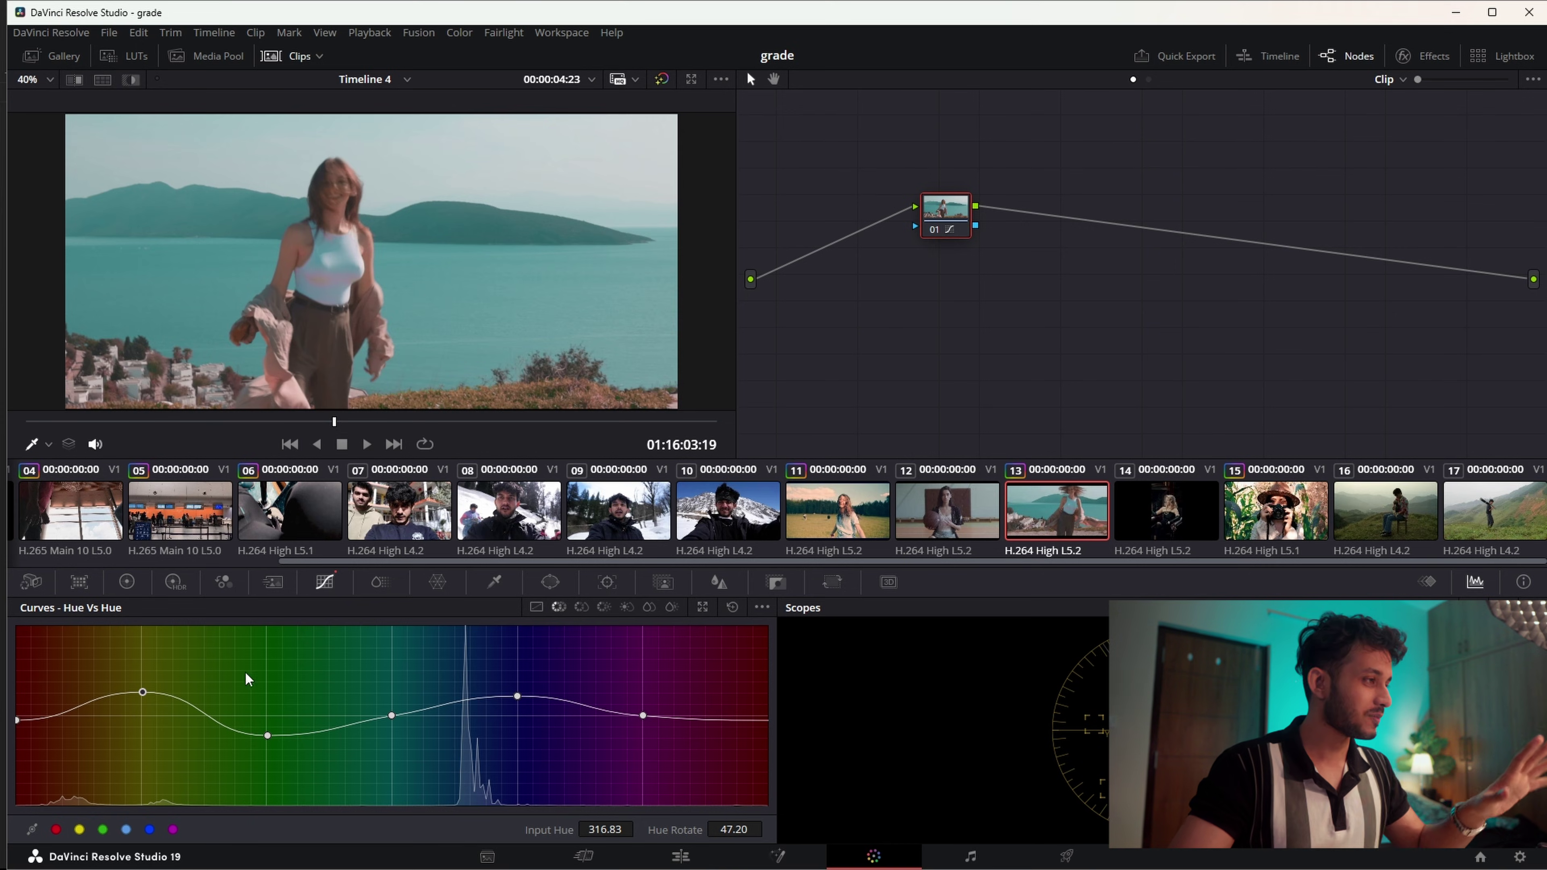
Step: On basketball clip 12, add serial node 02, raise node 01's contrast to 1.068, and reposition node 02
{"action": "left_click", "coordinate": [986, 500]}
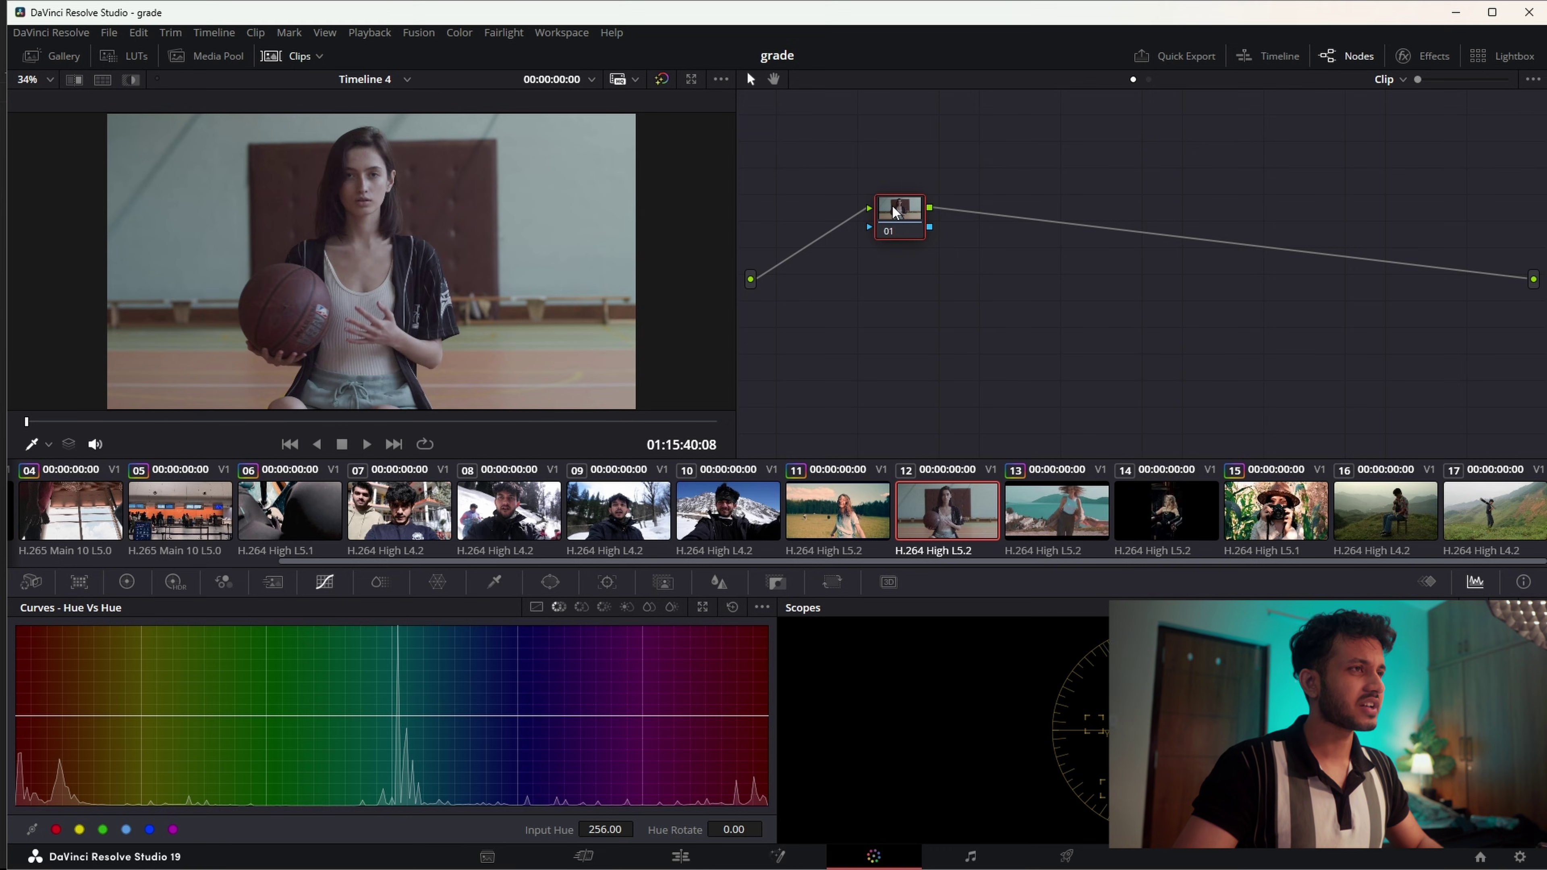
{"action": "key", "text": "alt+s"}
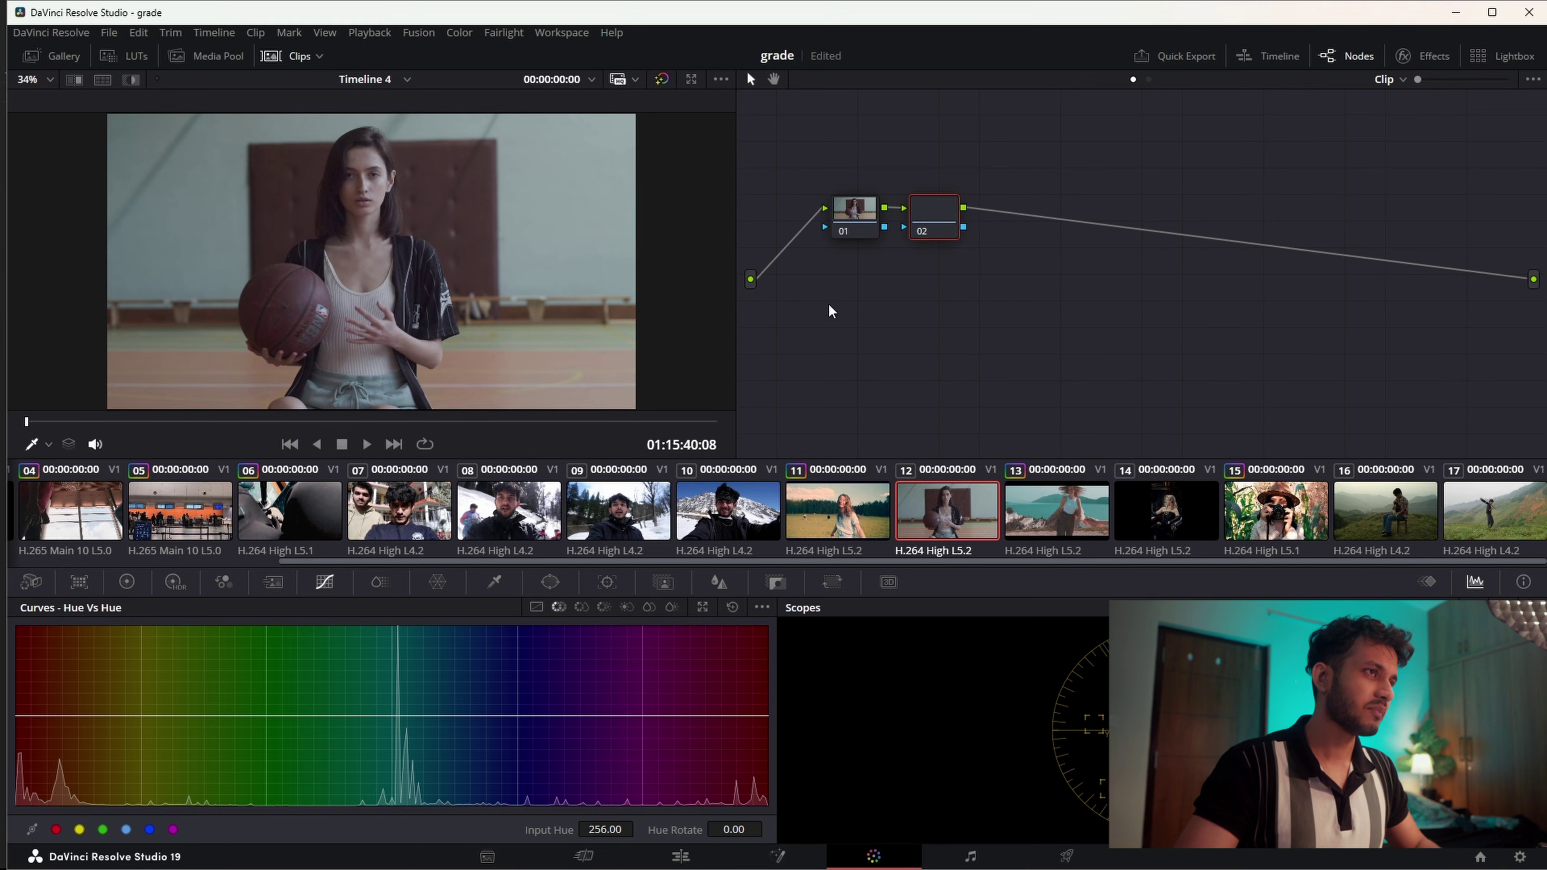
{"action": "left_click", "coordinate": [839, 214]}
{"action": "left_click", "coordinate": [126, 582]}
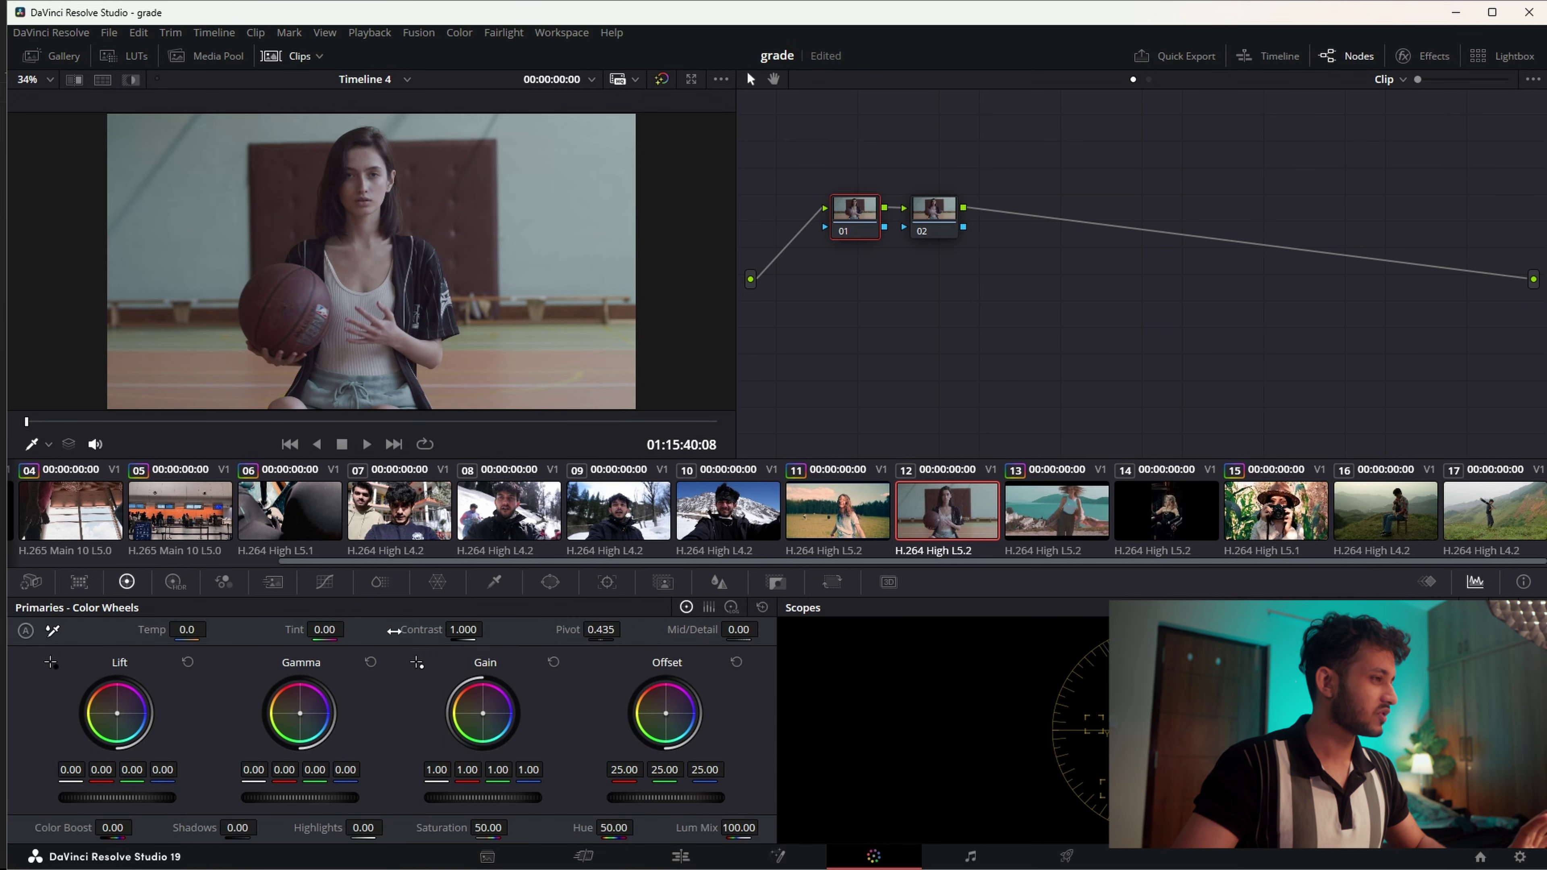
{"action": "left_click_drag", "start_coordinate": [394, 631], "coordinate": [488, 629]}
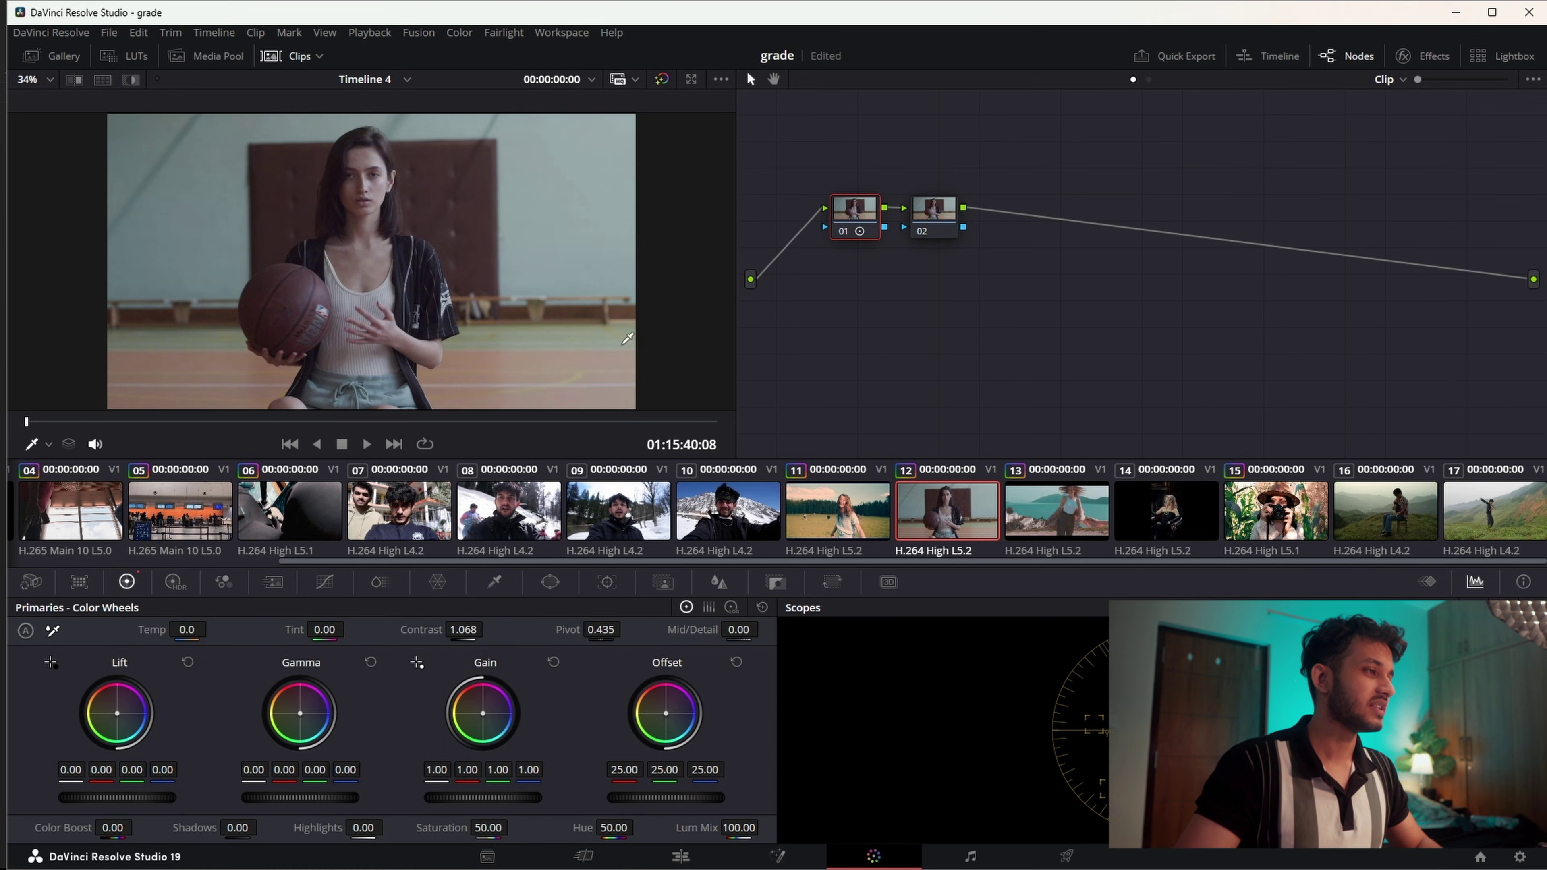
{"action": "left_click_drag", "start_coordinate": [922, 231], "coordinate": [956, 265]}
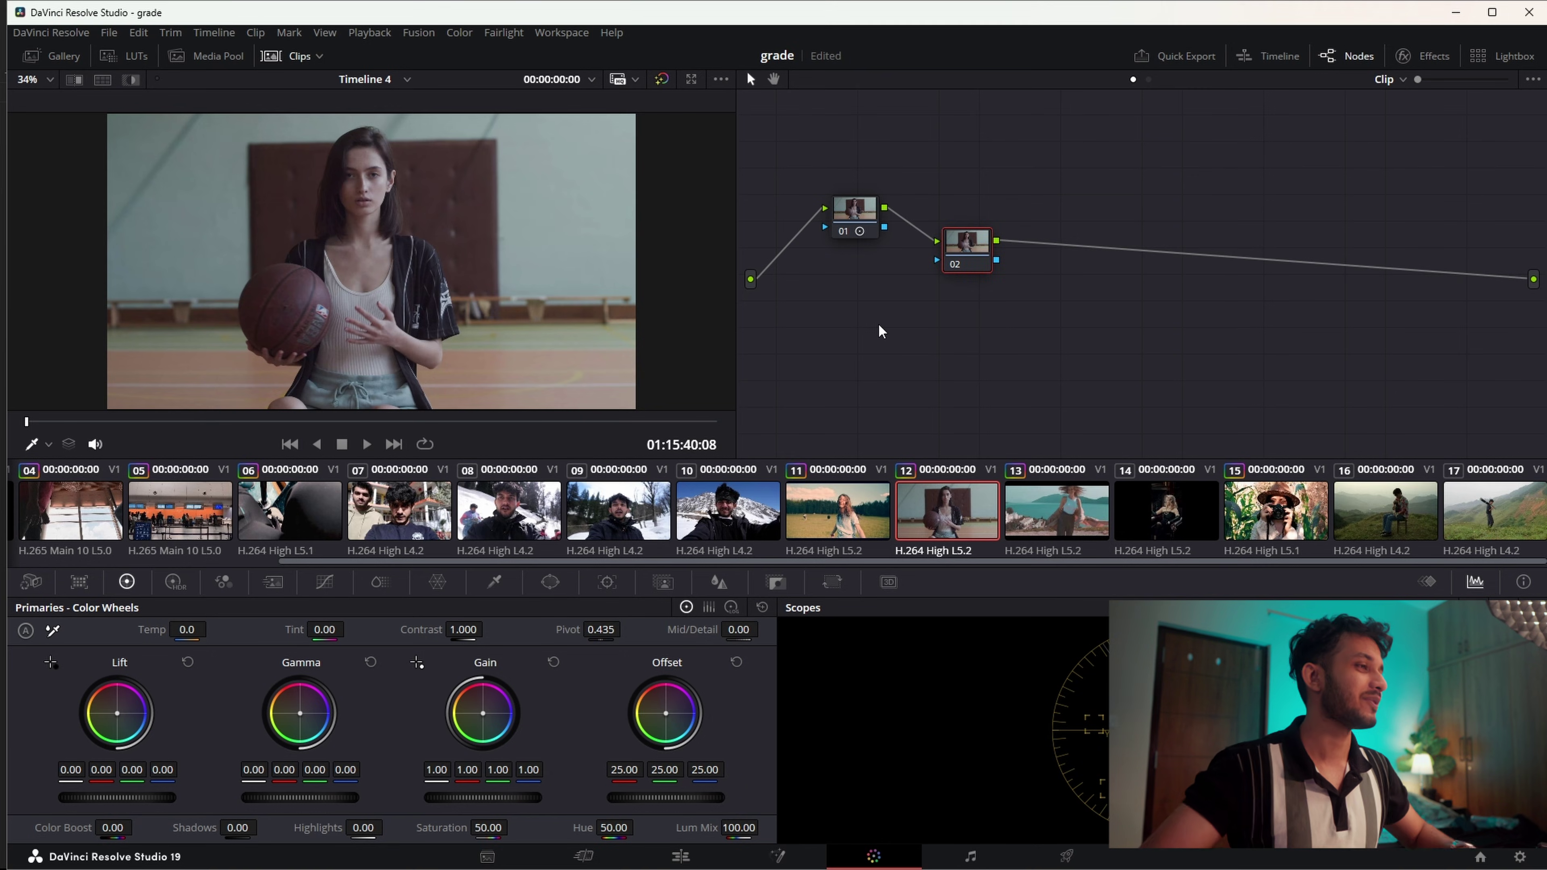
Step: Reshape node 02's Color Warper hue-saturation mesh around the skin tones by moving several grid vertices
{"action": "left_click", "coordinate": [435, 584]}
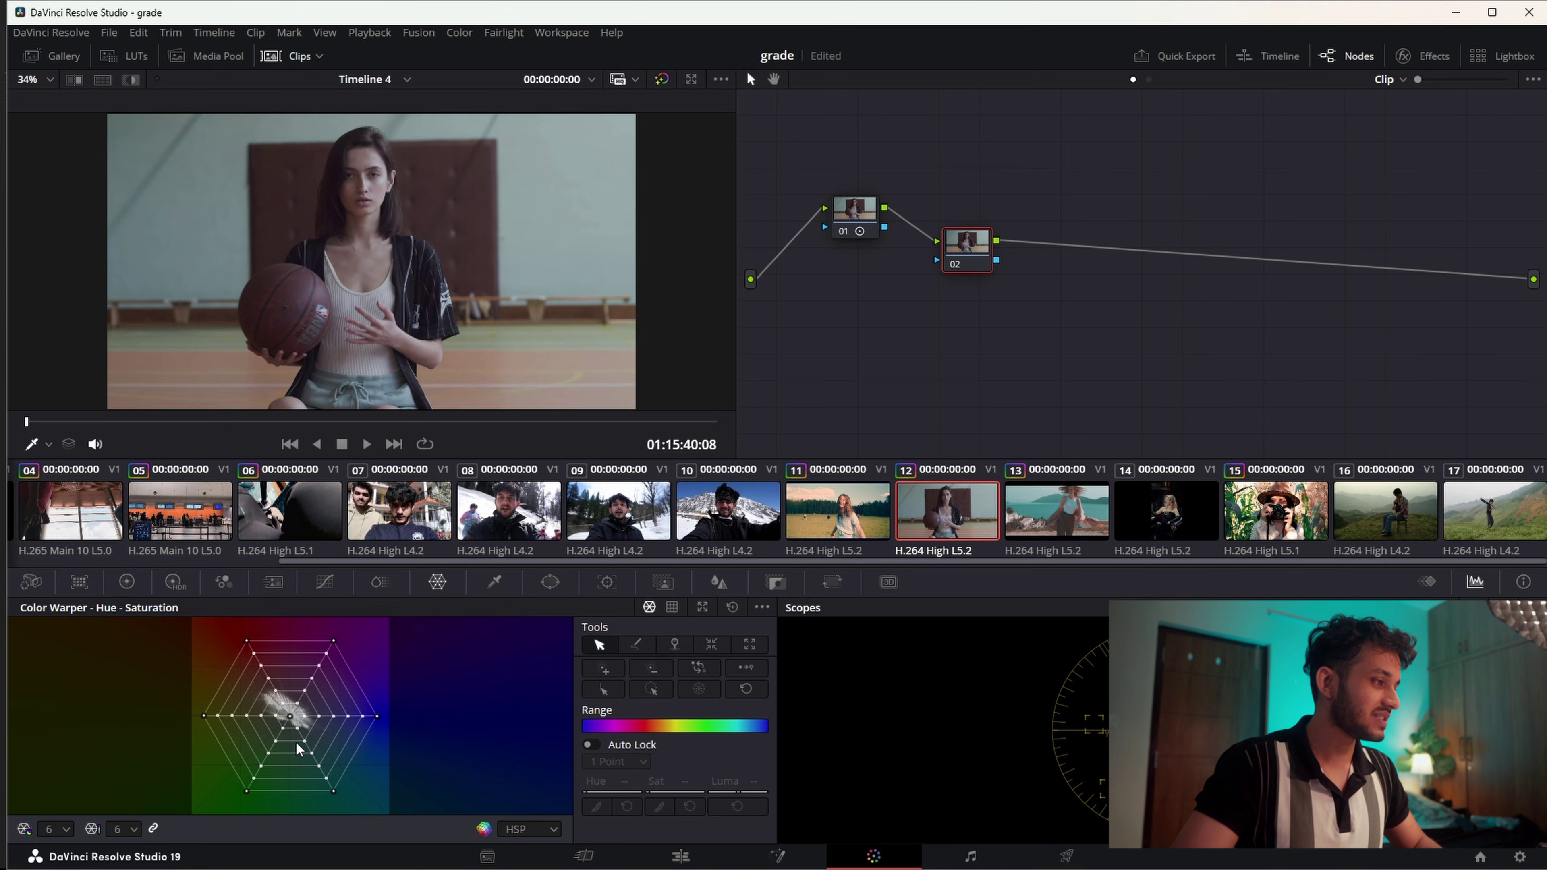
{"action": "left_click_drag", "start_coordinate": [245, 792], "coordinate": [293, 795]}
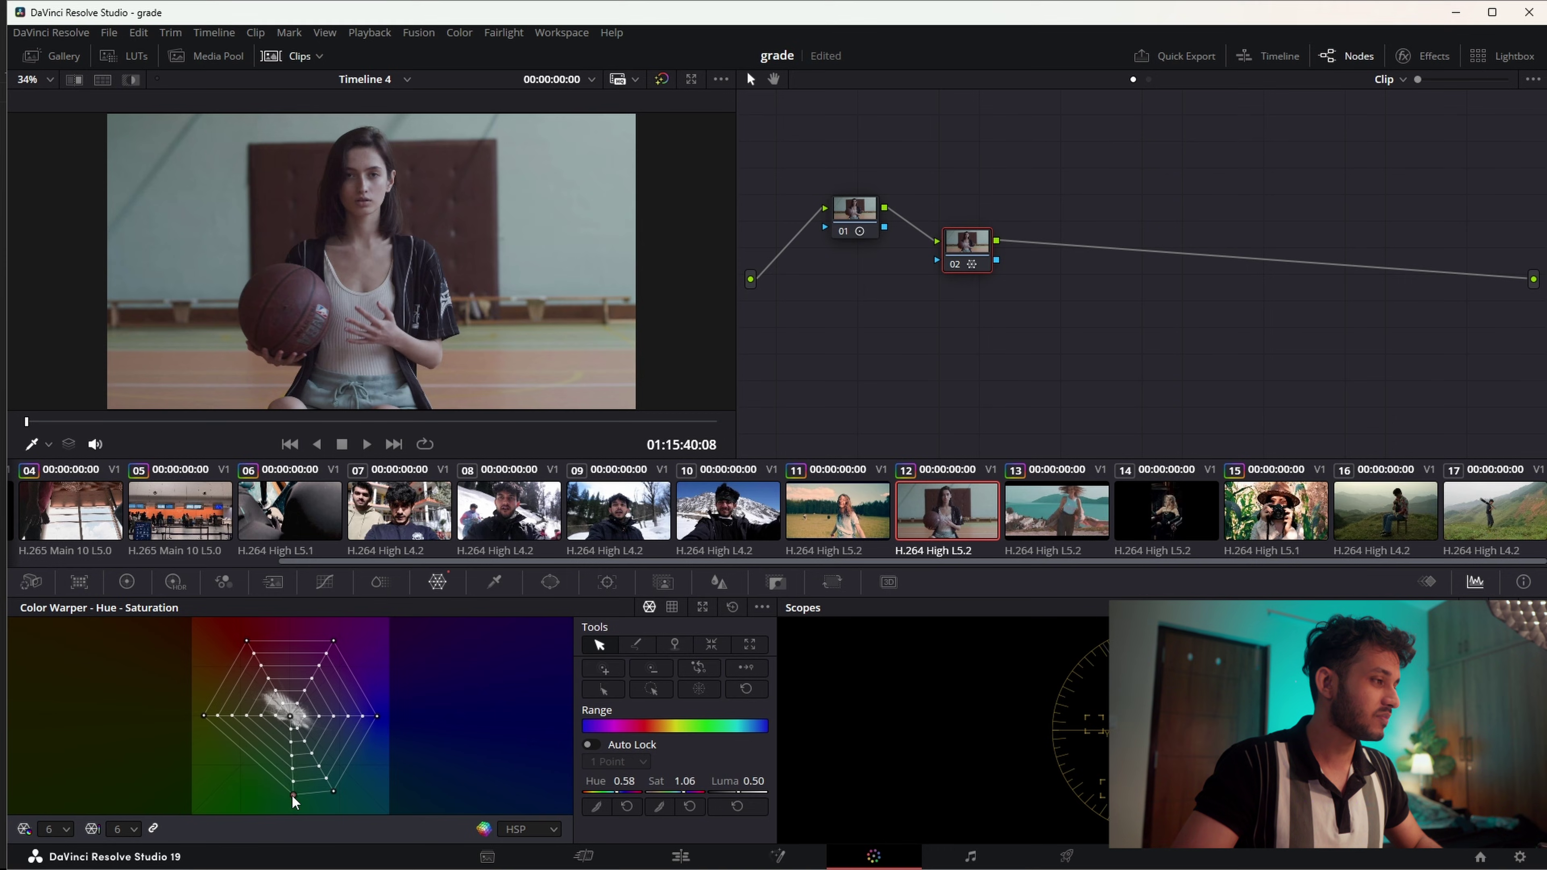
{"action": "left_click_drag", "start_coordinate": [374, 718], "coordinate": [354, 766]}
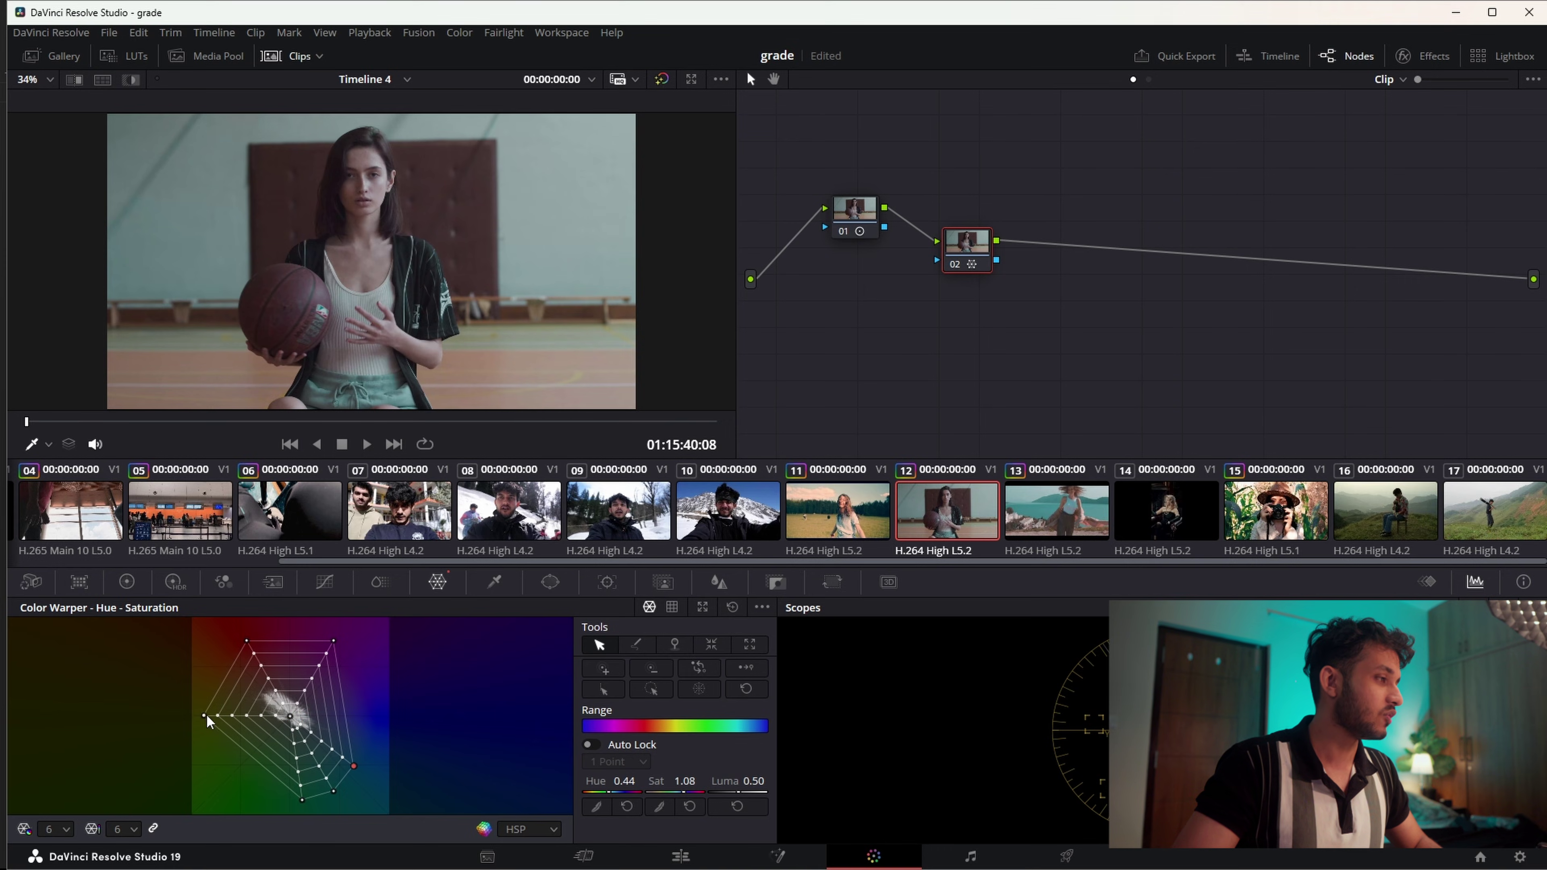
{"action": "left_click_drag", "start_coordinate": [204, 716], "coordinate": [232, 665]}
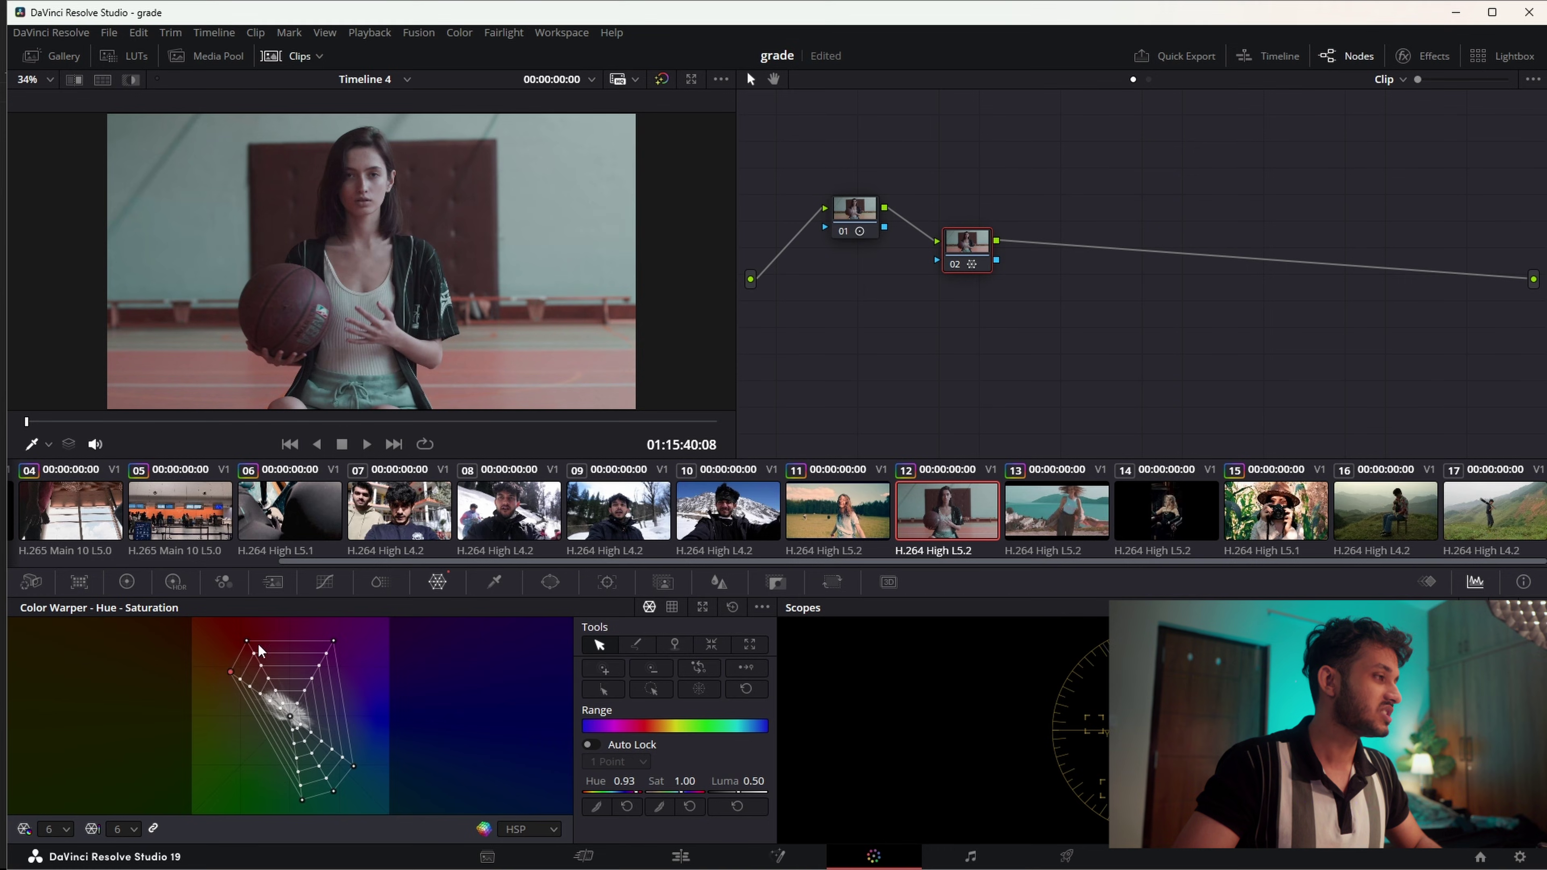
{"action": "left_click_drag", "start_coordinate": [333, 637], "coordinate": [231, 648]}
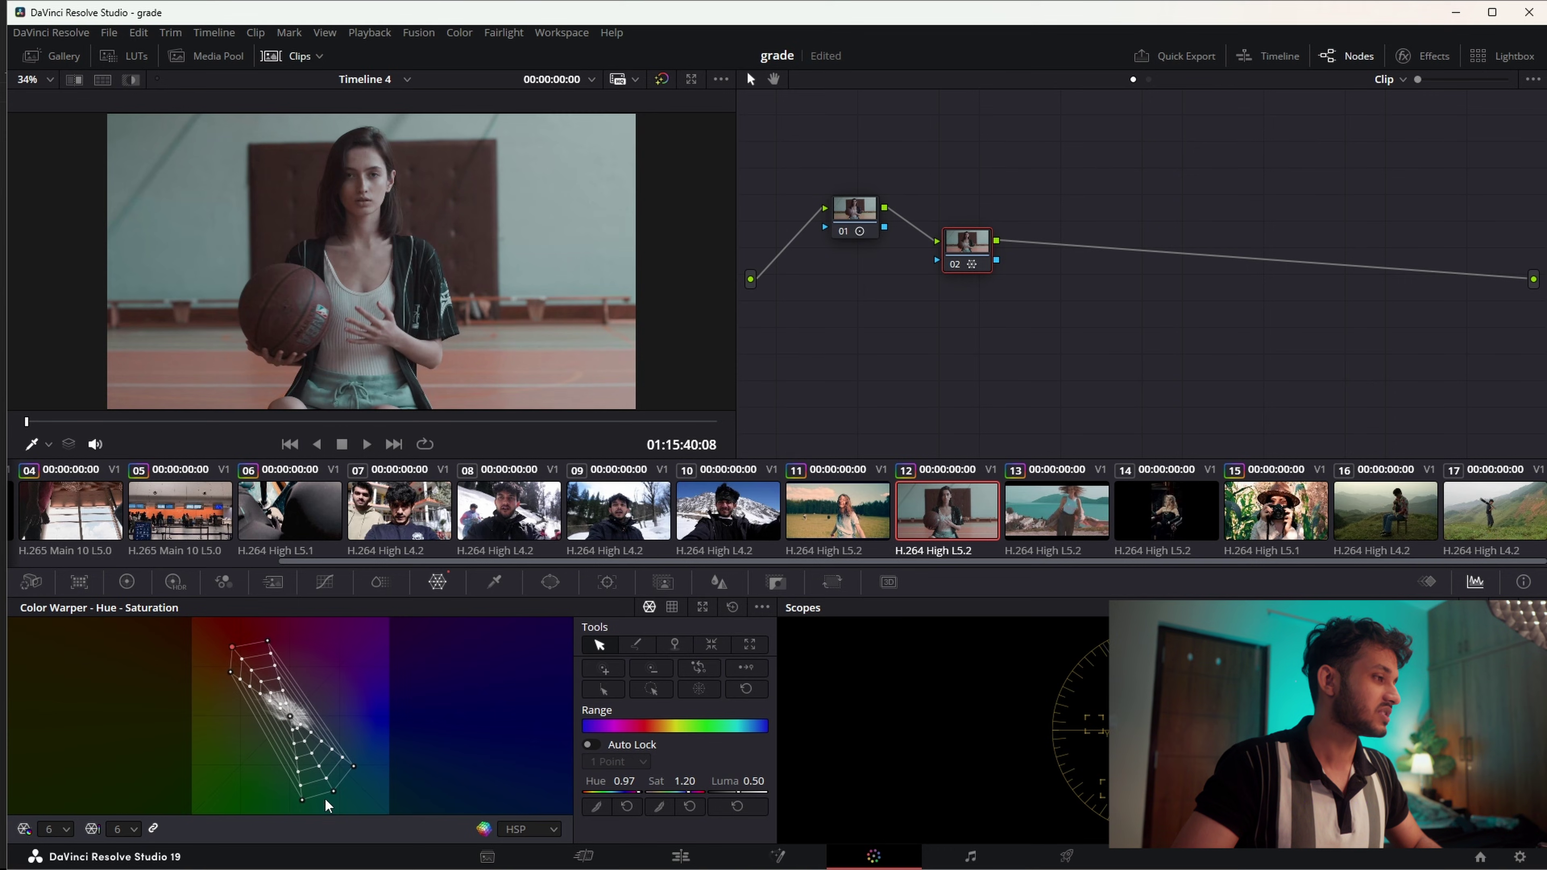
{"action": "left_click", "coordinate": [335, 790]}
{"action": "left_click_drag", "start_coordinate": [301, 799], "coordinate": [311, 799]}
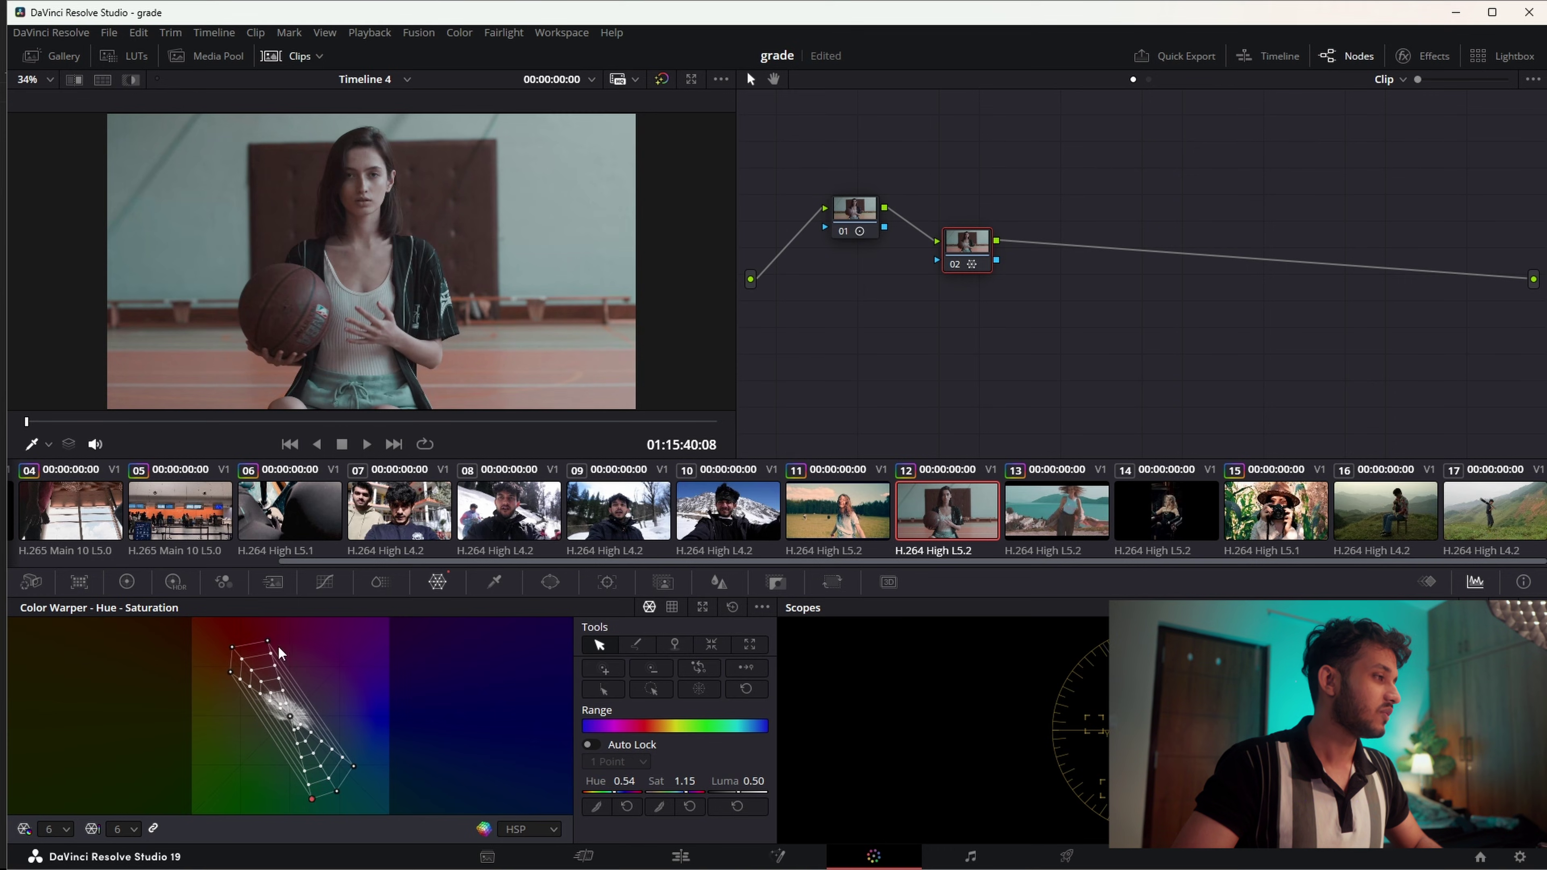
{"action": "left_click_drag", "start_coordinate": [230, 669], "coordinate": [227, 671]}
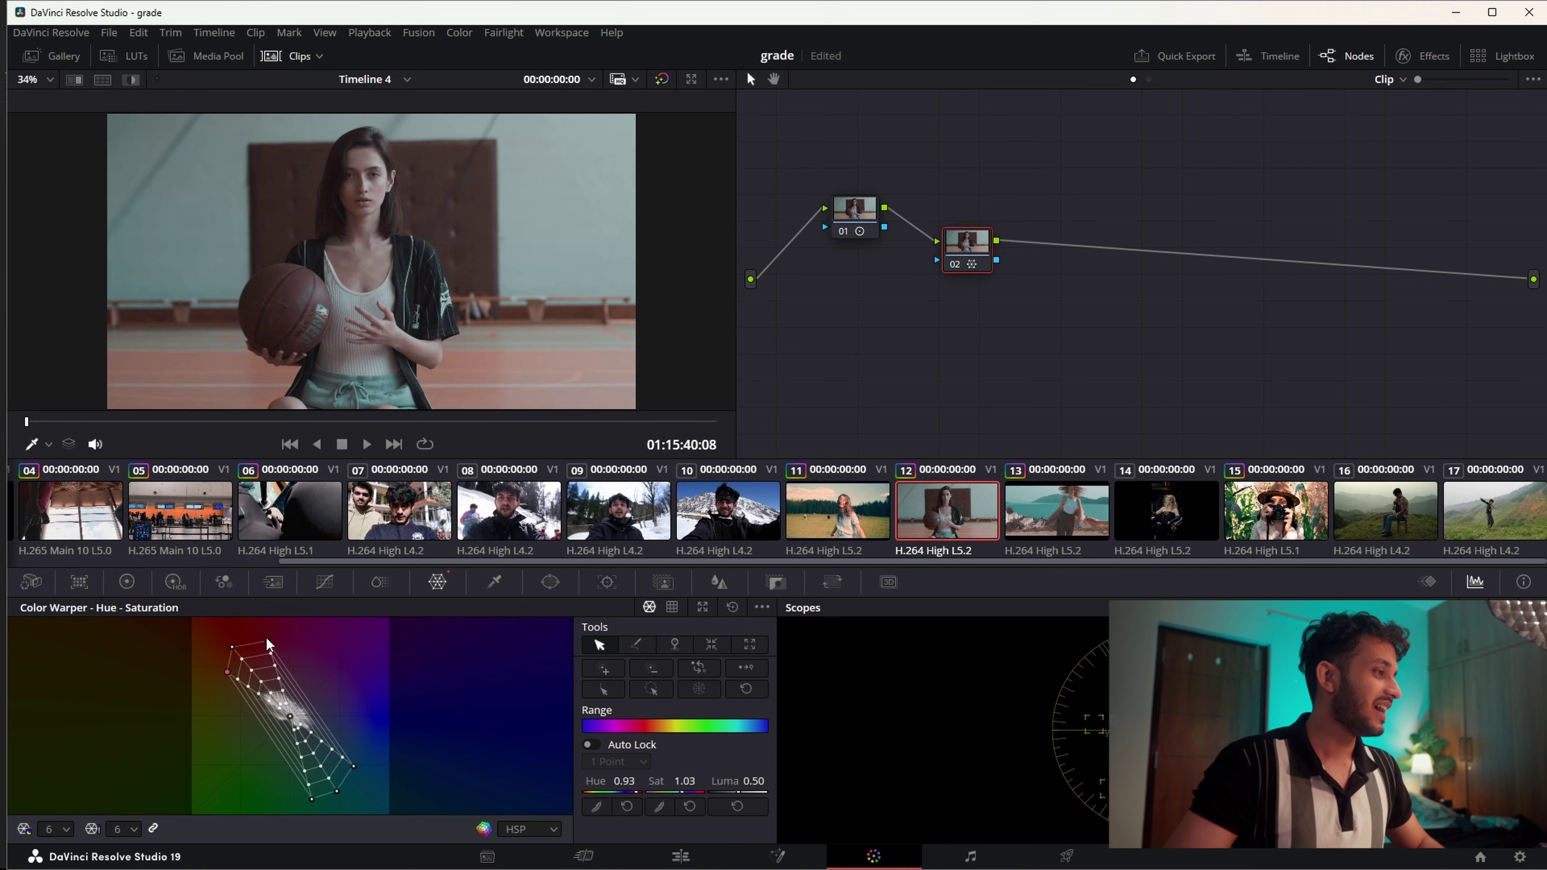
{"action": "left_click_drag", "start_coordinate": [267, 640], "coordinate": [263, 640]}
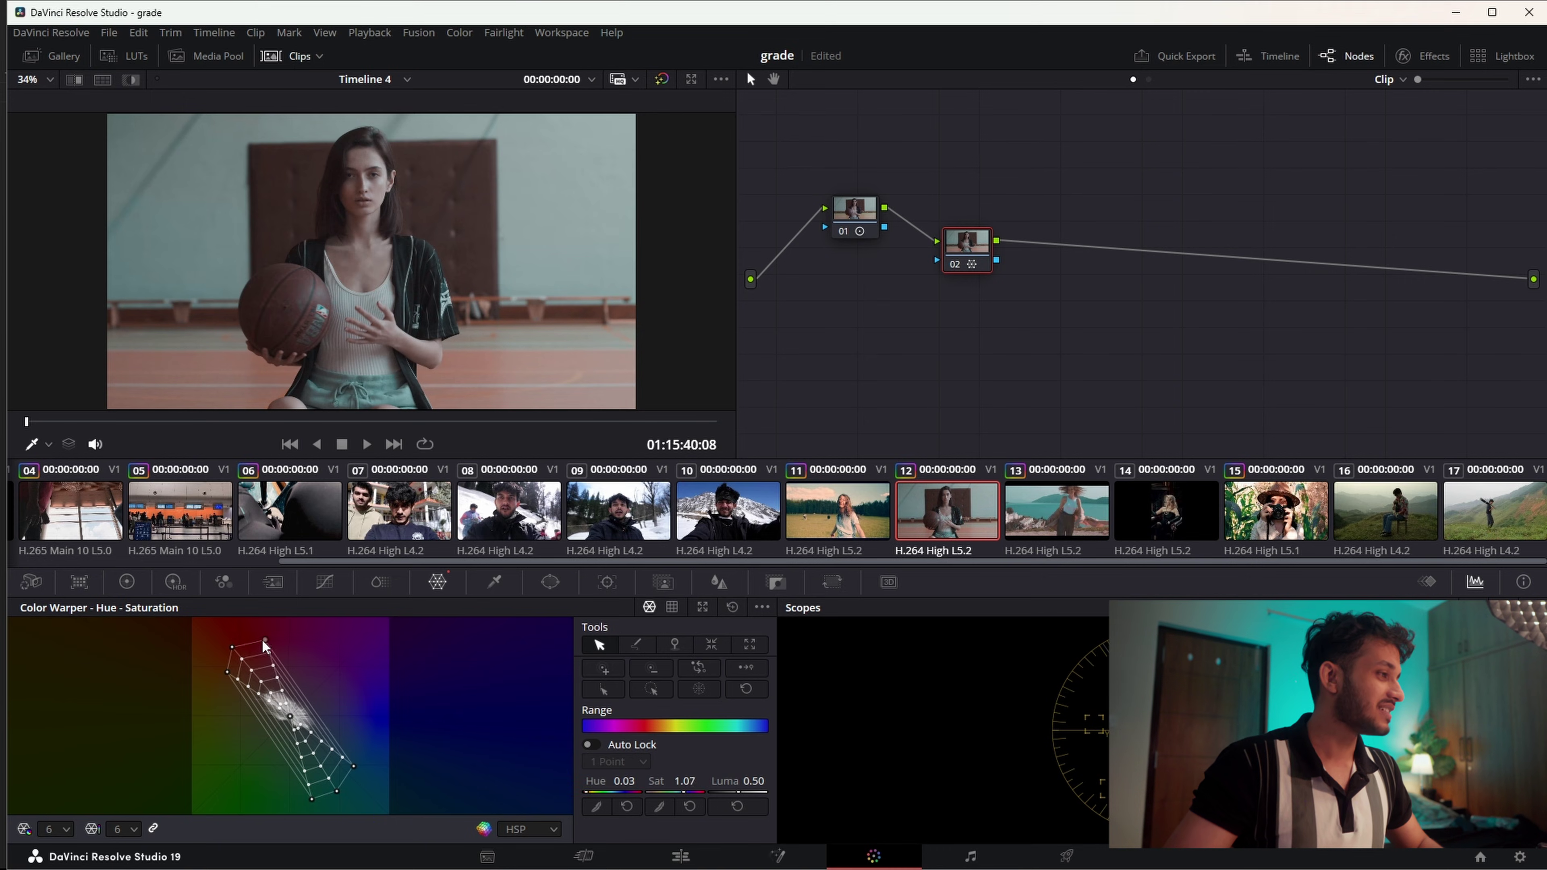
Step: Set node 01's Color Boost to 18.00, then zoom and pan the viewer to inspect details
{"action": "left_click", "coordinate": [835, 217]}
{"action": "left_click", "coordinate": [127, 582]}
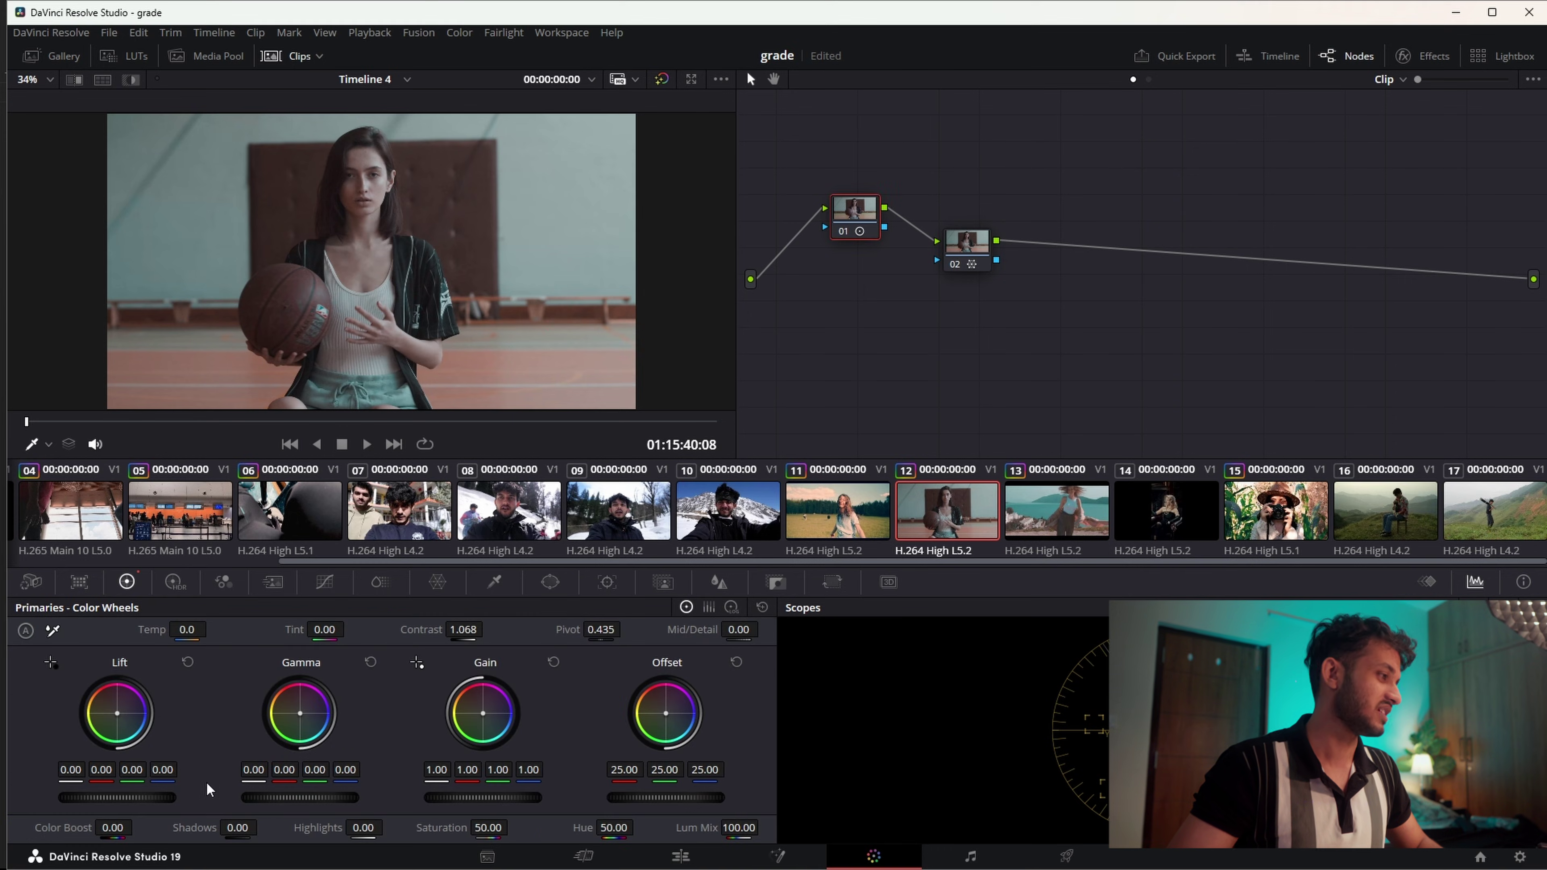
{"action": "left_click_drag", "start_coordinate": [112, 827], "coordinate": [138, 822]}
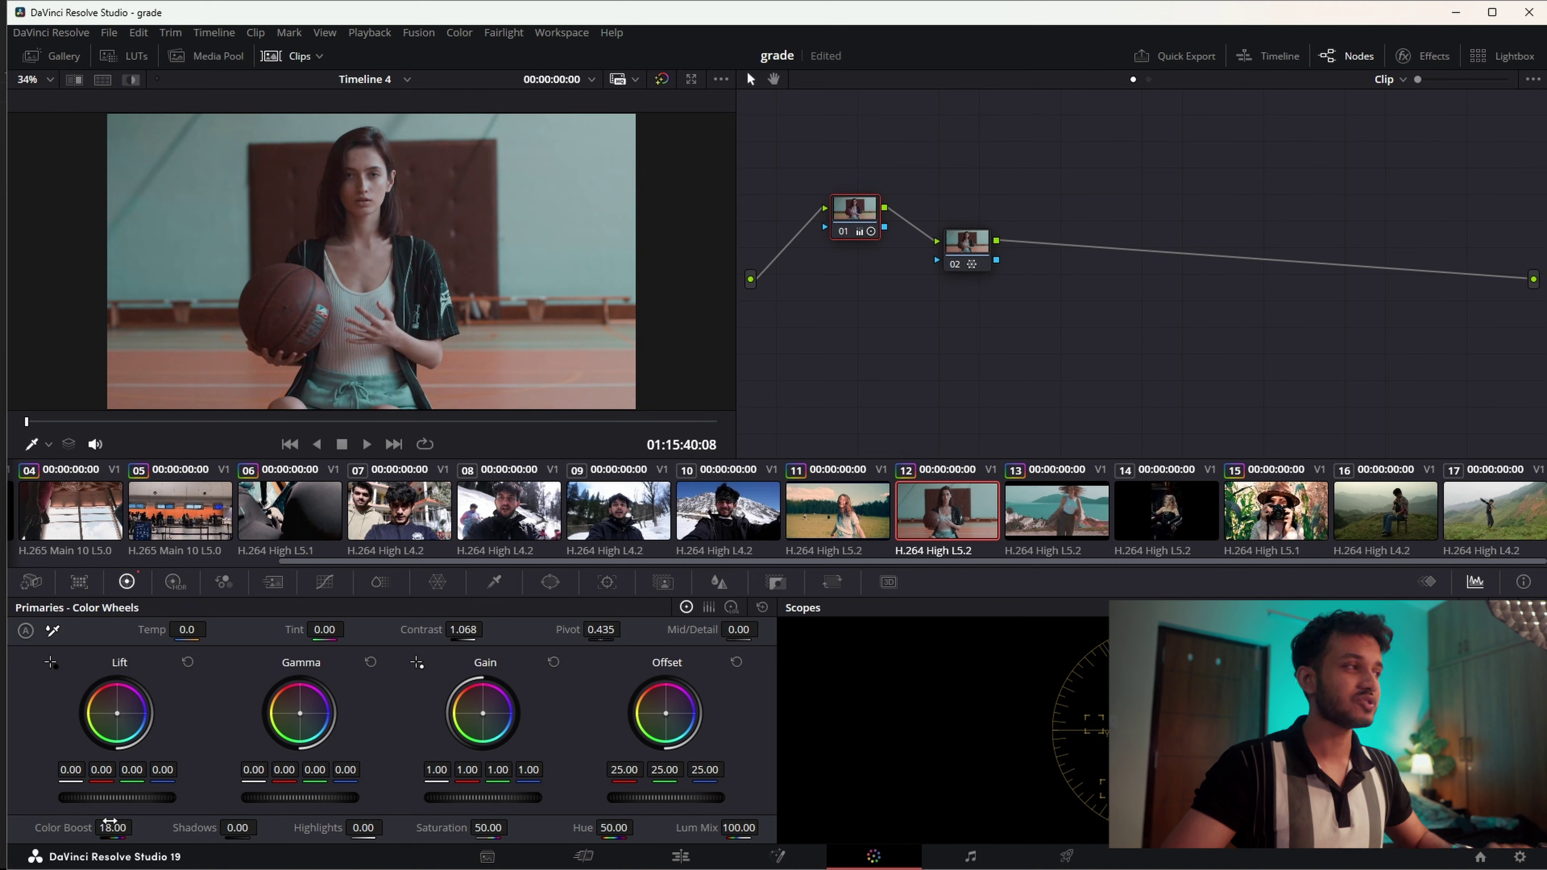
{"action": "scroll", "coordinate": [367, 290], "scroll_direction": "up", "scroll_amount": 2}
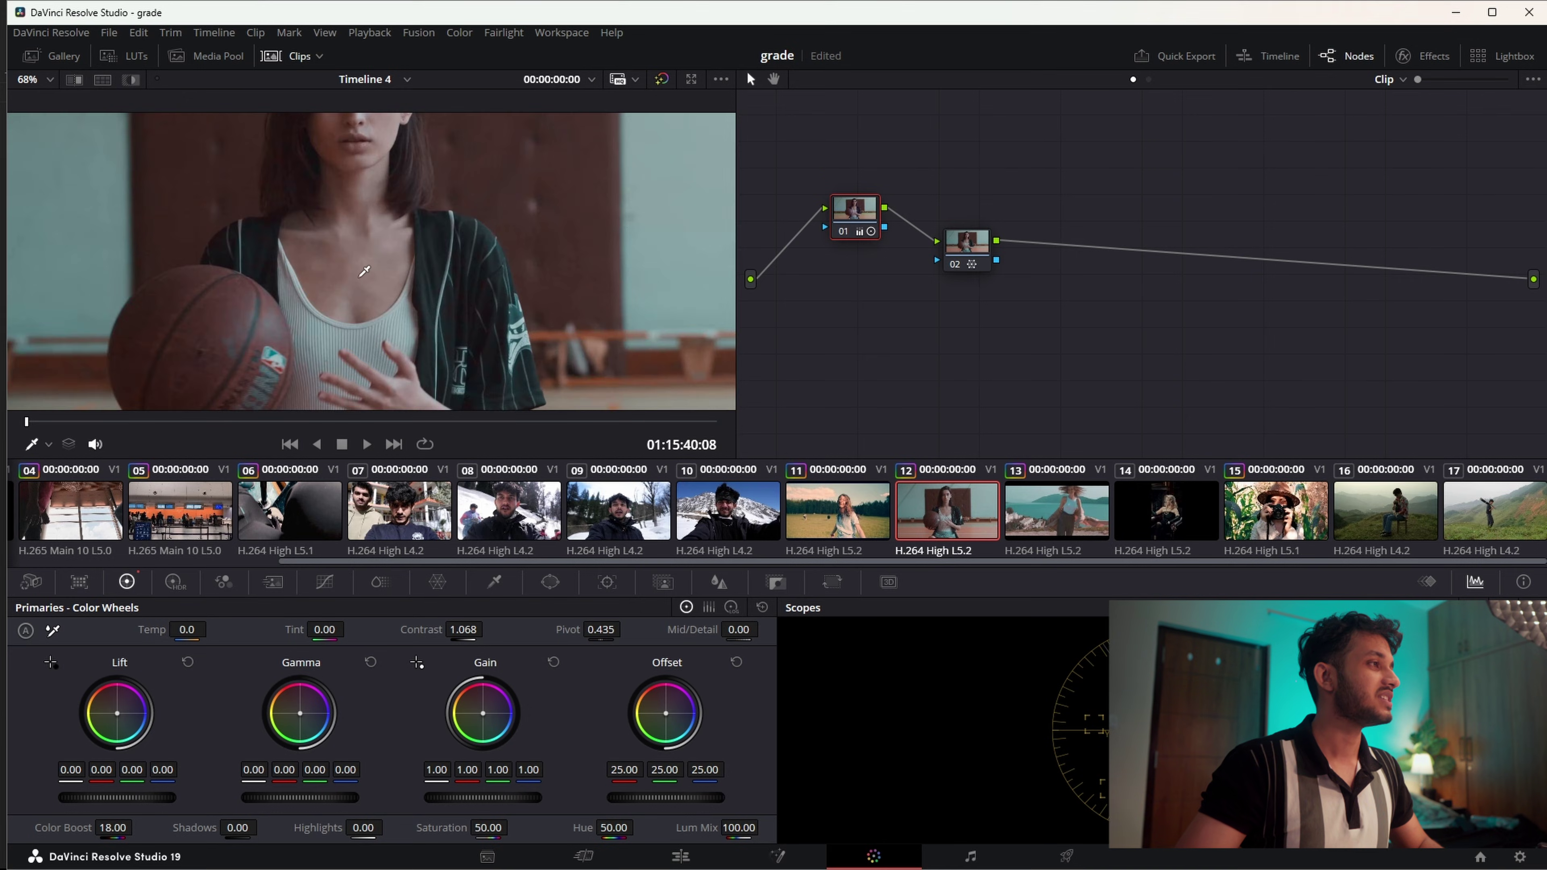
{"action": "mouse_move", "coordinate": [464, 283]}
{"action": "left_mouse_down"}
{"action": "mouse_move", "coordinate": [506, 266]}
{"action": "mouse_move", "coordinate": [394, 280]}
{"action": "mouse_move", "coordinate": [383, 323]}
{"action": "mouse_move", "coordinate": [437, 342]}
{"action": "mouse_move", "coordinate": [559, 193]}
{"action": "mouse_move", "coordinate": [501, 297]}
{"action": "mouse_move", "coordinate": [475, 265]}
{"action": "mouse_move", "coordinate": [473, 300]}
{"action": "left_mouse_up"}
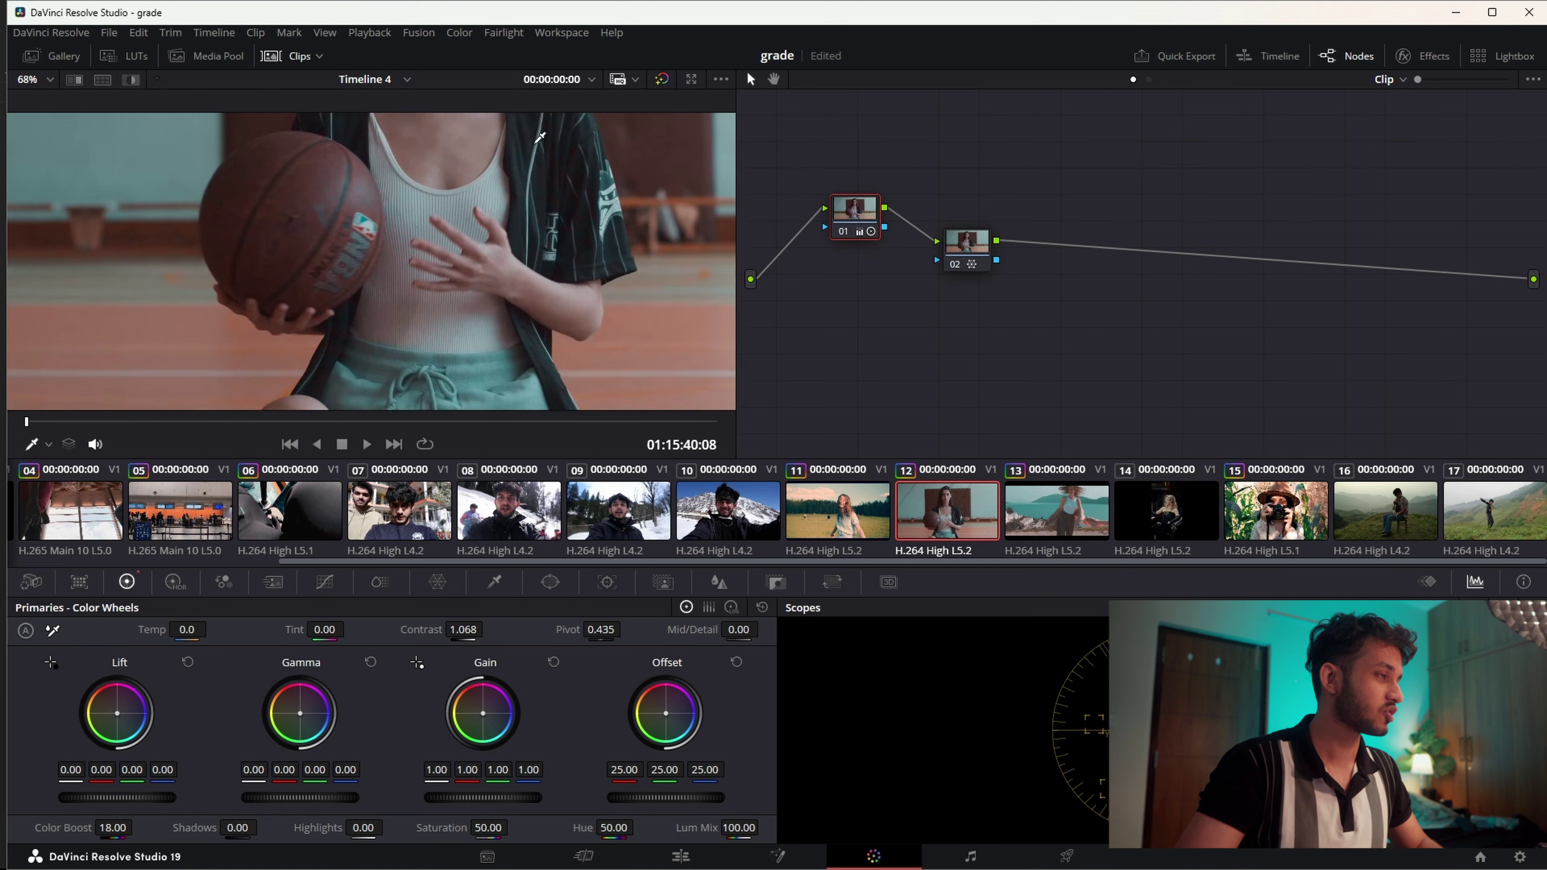
{"action": "left_click", "coordinate": [666, 84]}
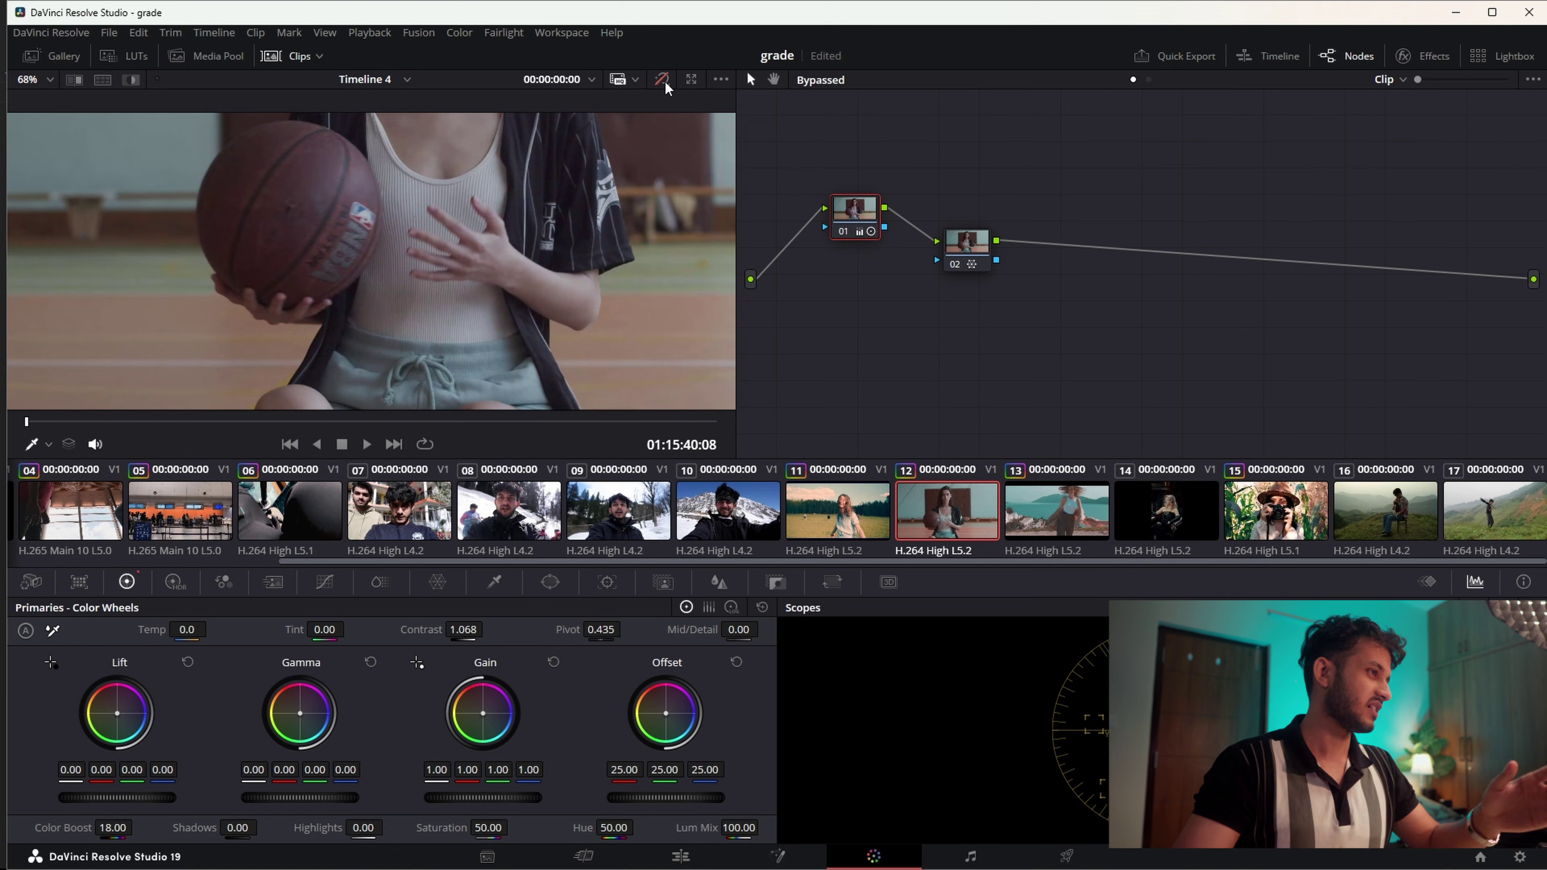
{"action": "left_click", "coordinate": [665, 84]}
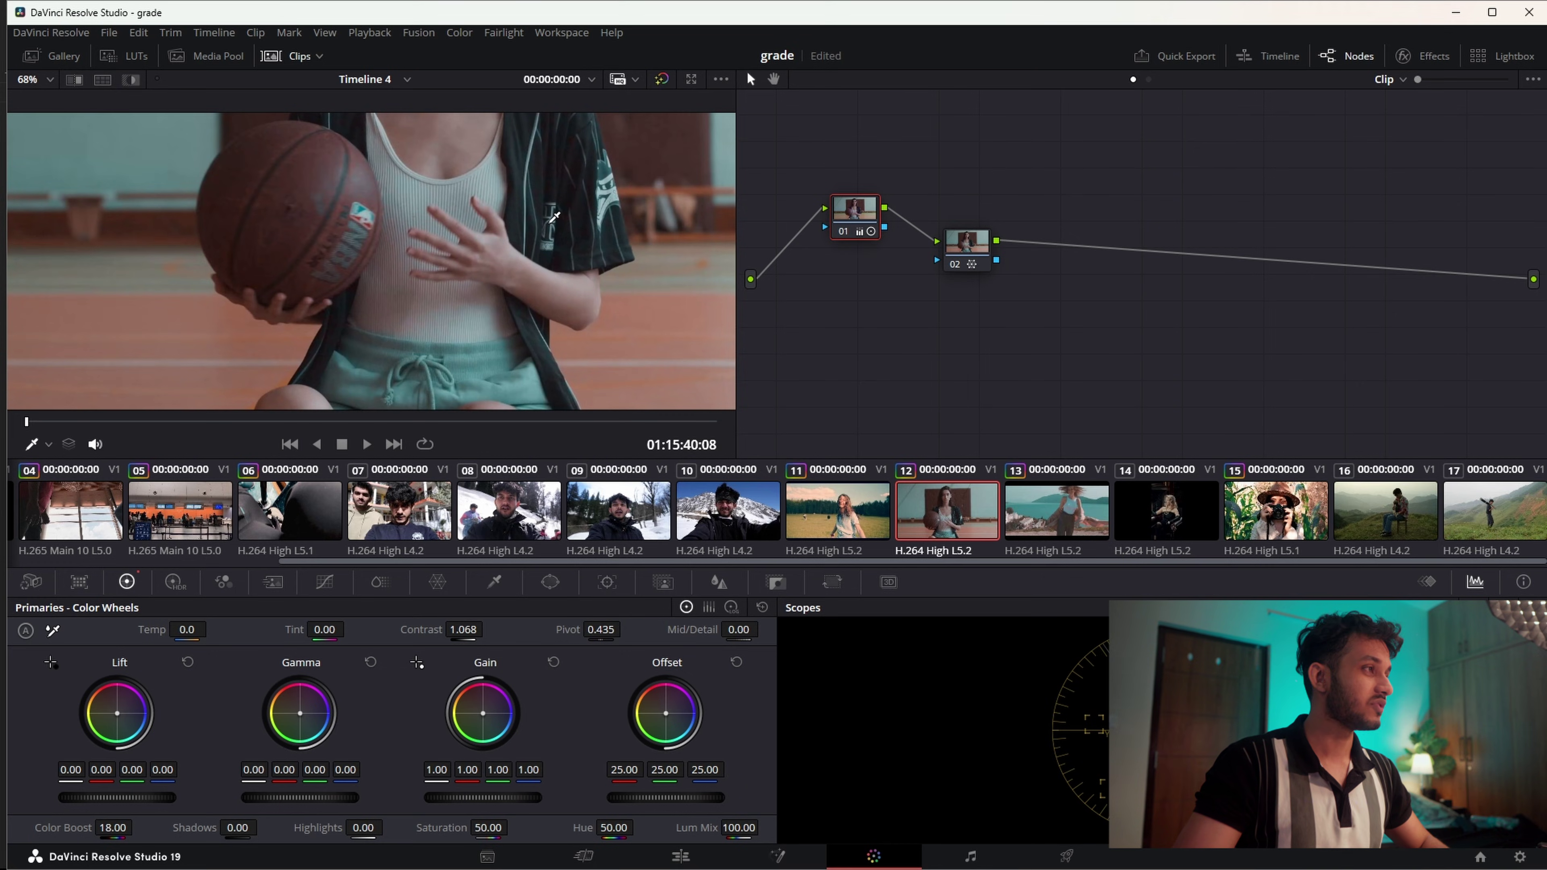
{"action": "scroll", "coordinate": [553, 217], "scroll_direction": "down", "scroll_amount": 2}
{"action": "scroll", "coordinate": [514, 214], "scroll_direction": "down", "scroll_amount": 1}
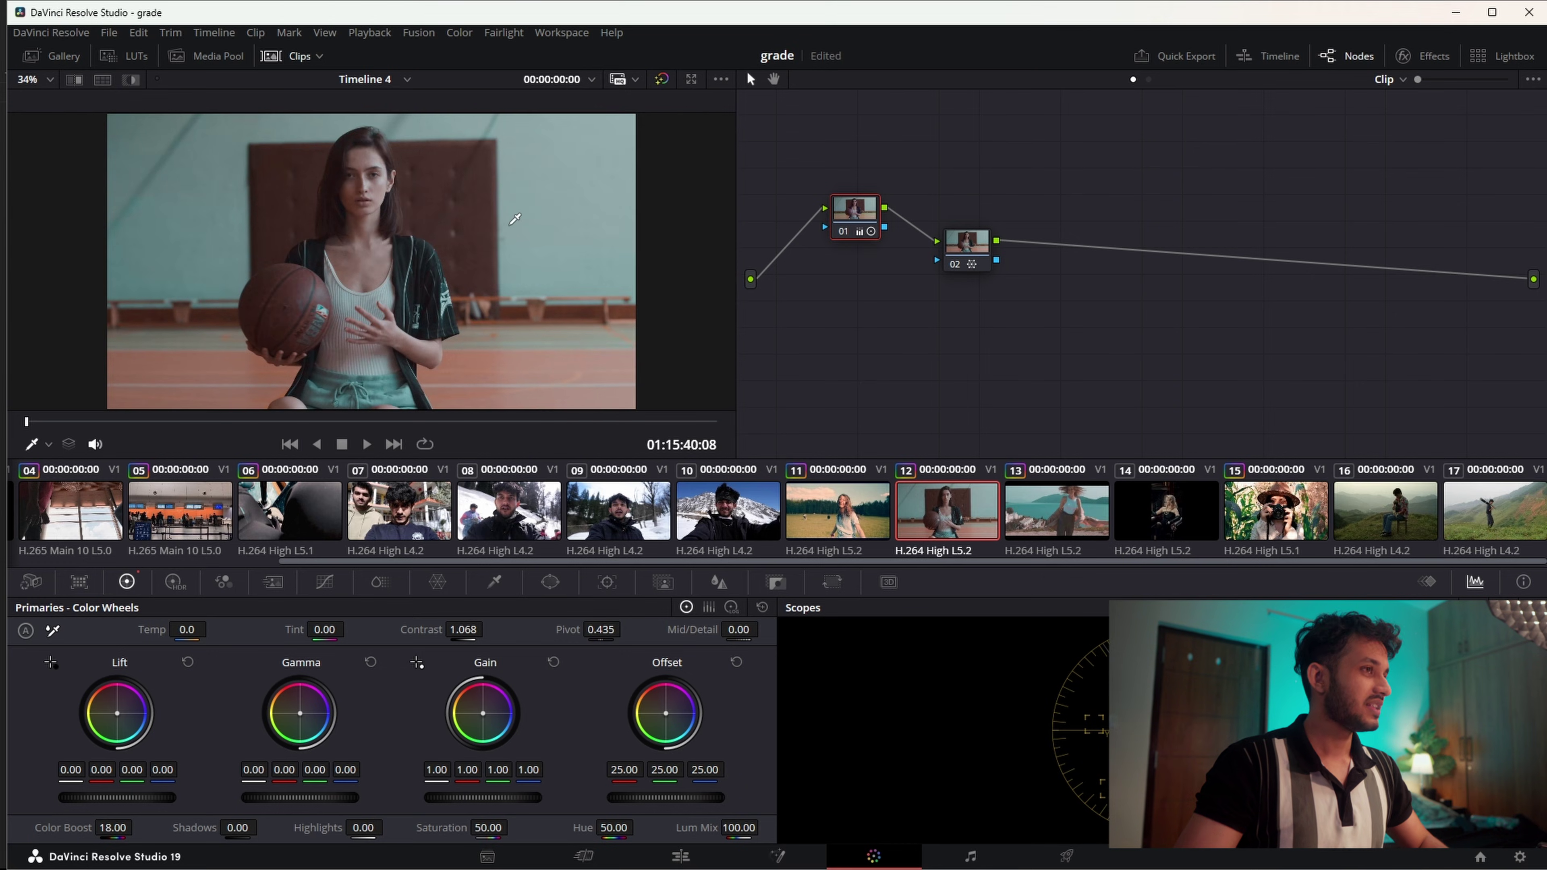